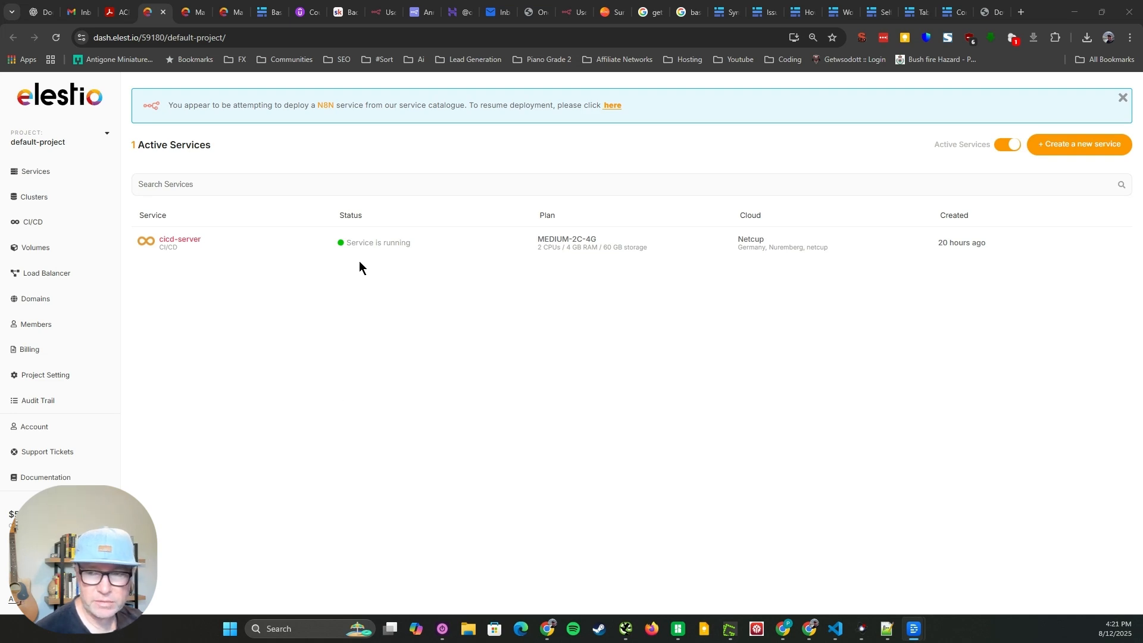
Open the cicd-server's pipelines, then bring up the baserow pipeline's Build & Deploy settings
click(396, 256)
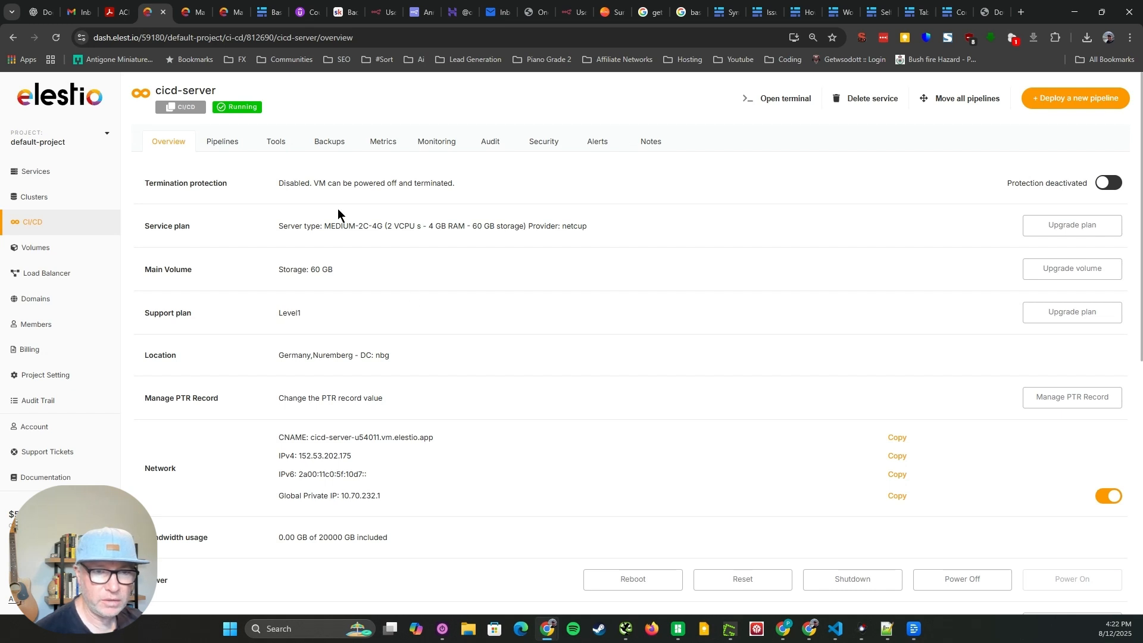
click(212, 145)
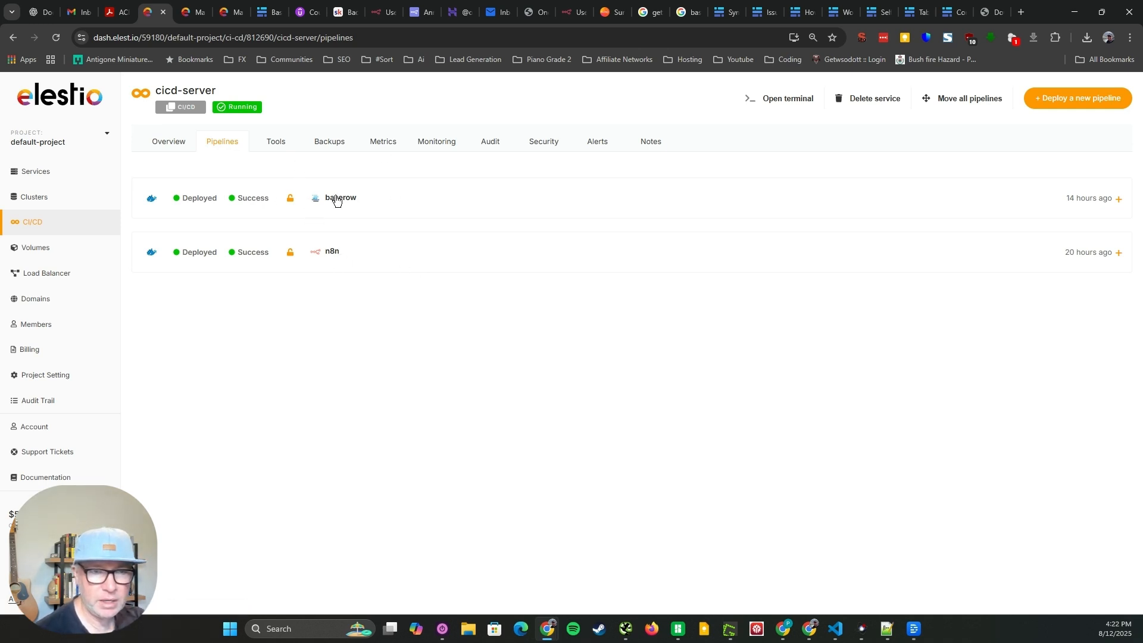
click(232, 18)
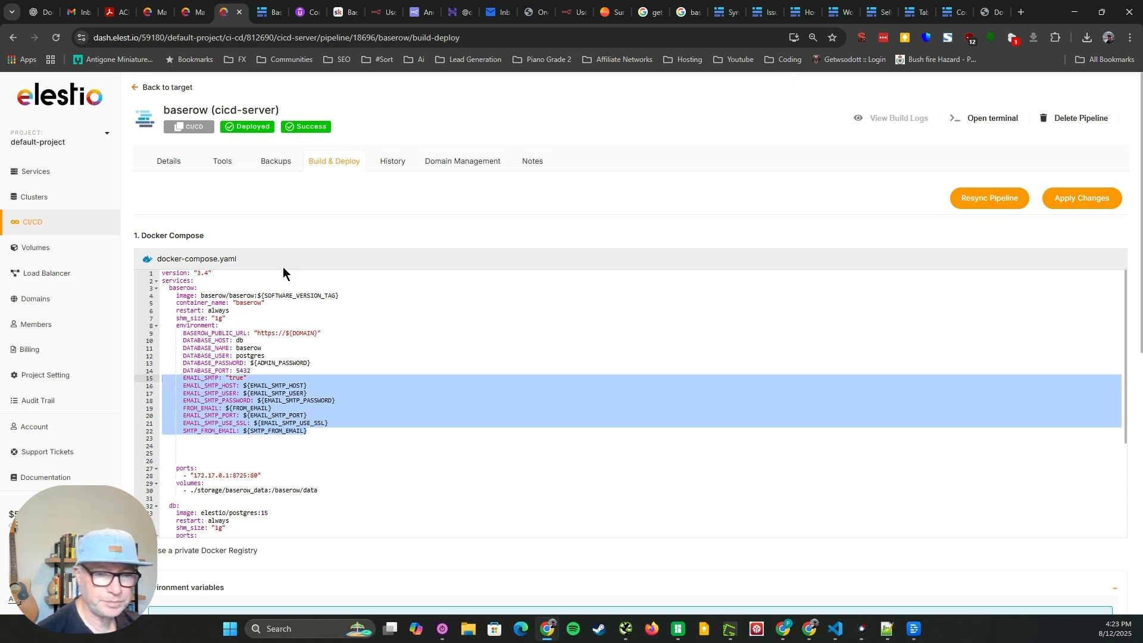
Examine the EMAIL_SMTP_HOST entry in the .env variables and the matching SMTP lines in docker-compose.yaml
scroll(245, 557, down, 4)
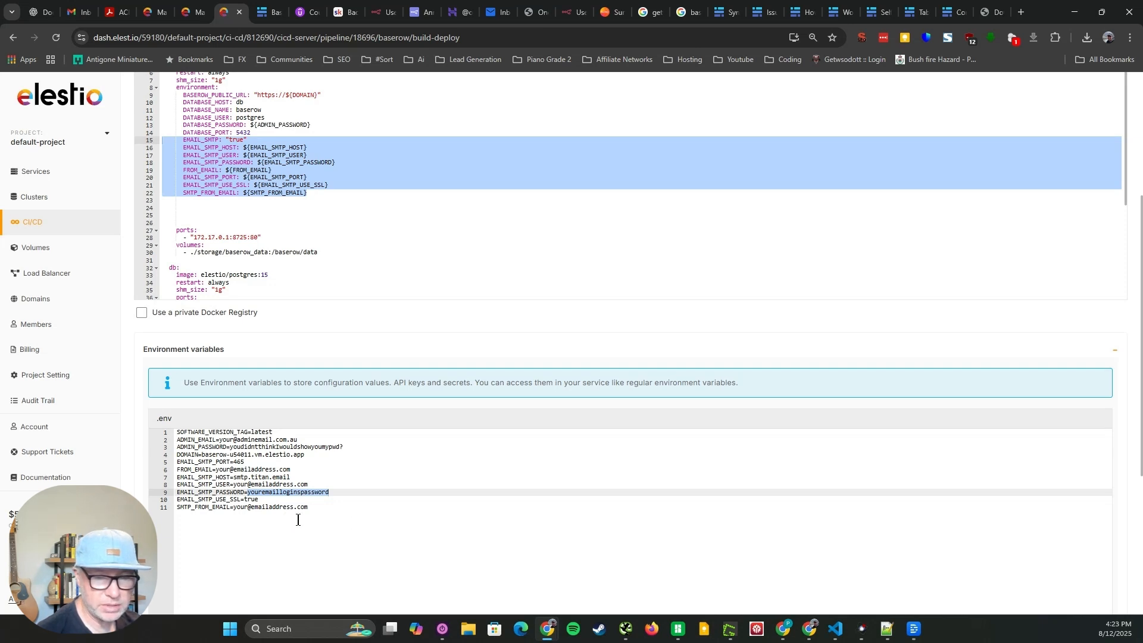
click(224, 477)
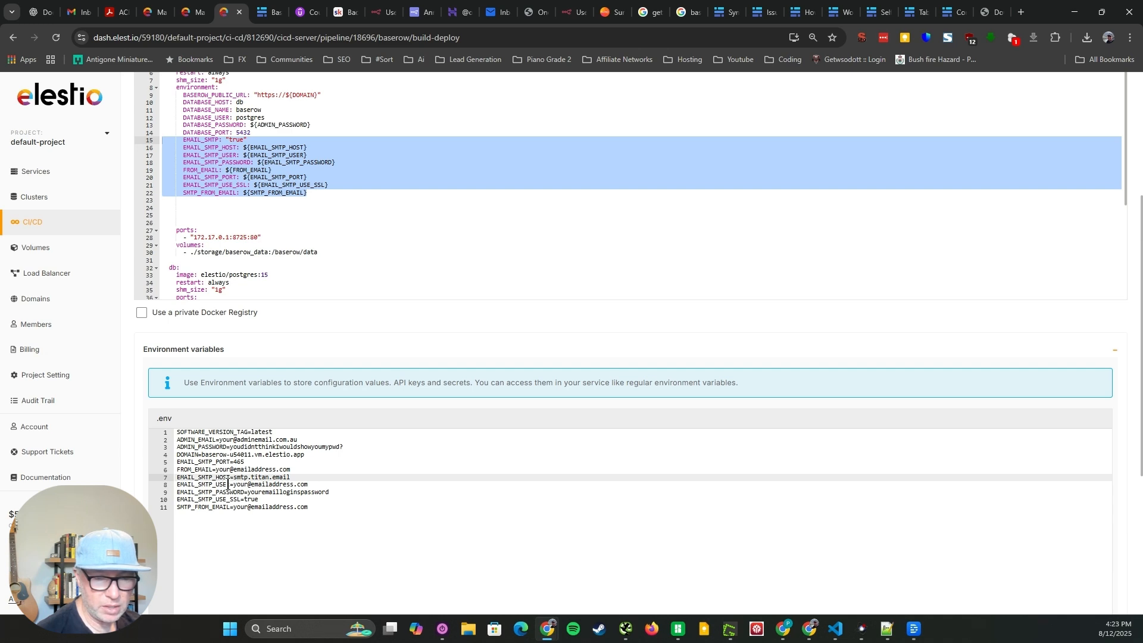
mouse_move(298, 484)
mouse_down()
mouse_move(254, 481)
mouse_move(296, 478)
mouse_up()
click(258, 478)
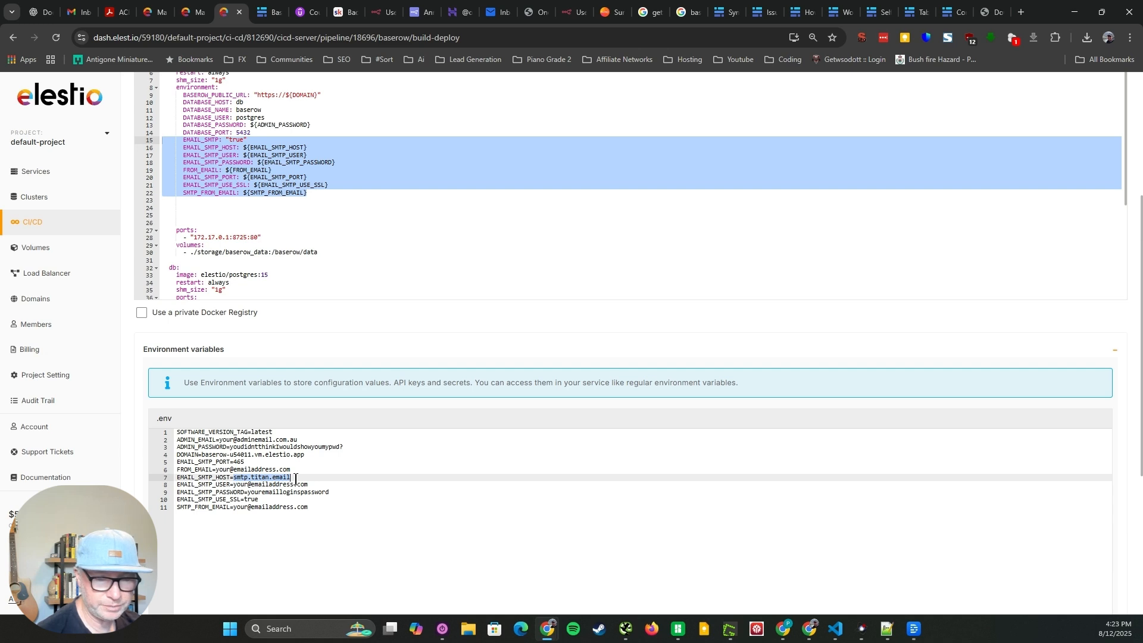
scroll(270, 465, up, 2)
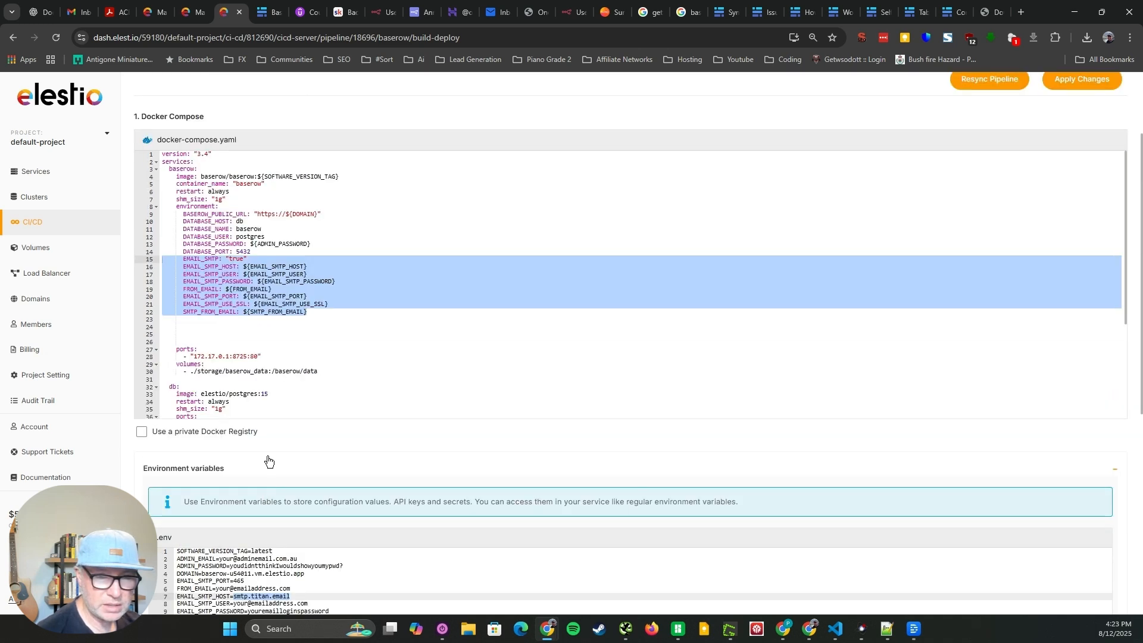
click(254, 265)
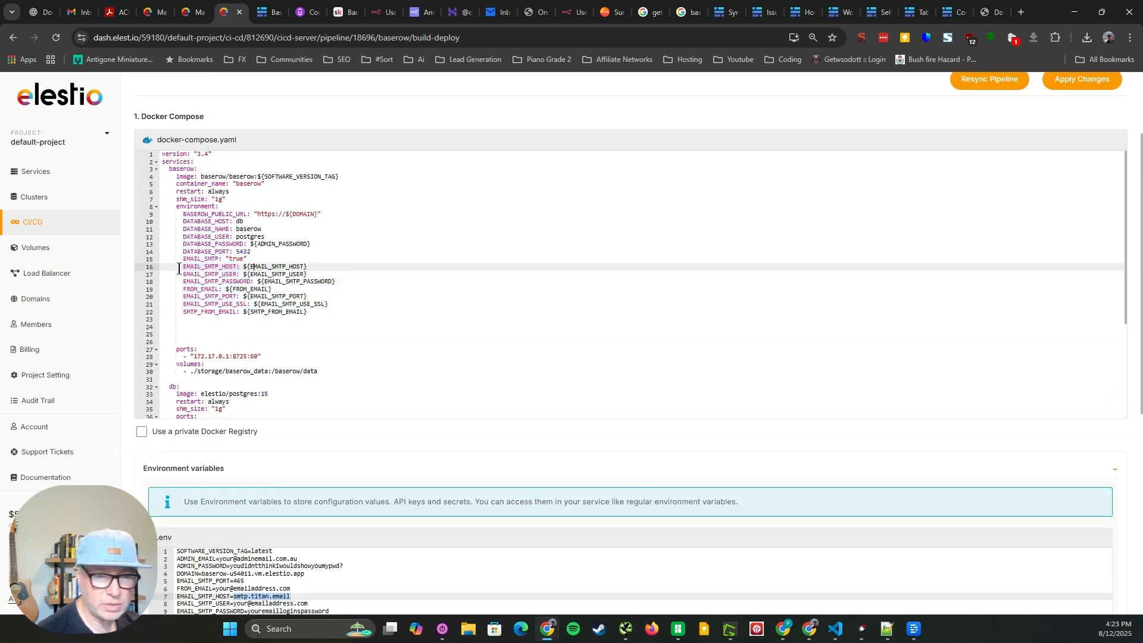
drag(179, 268, 325, 312)
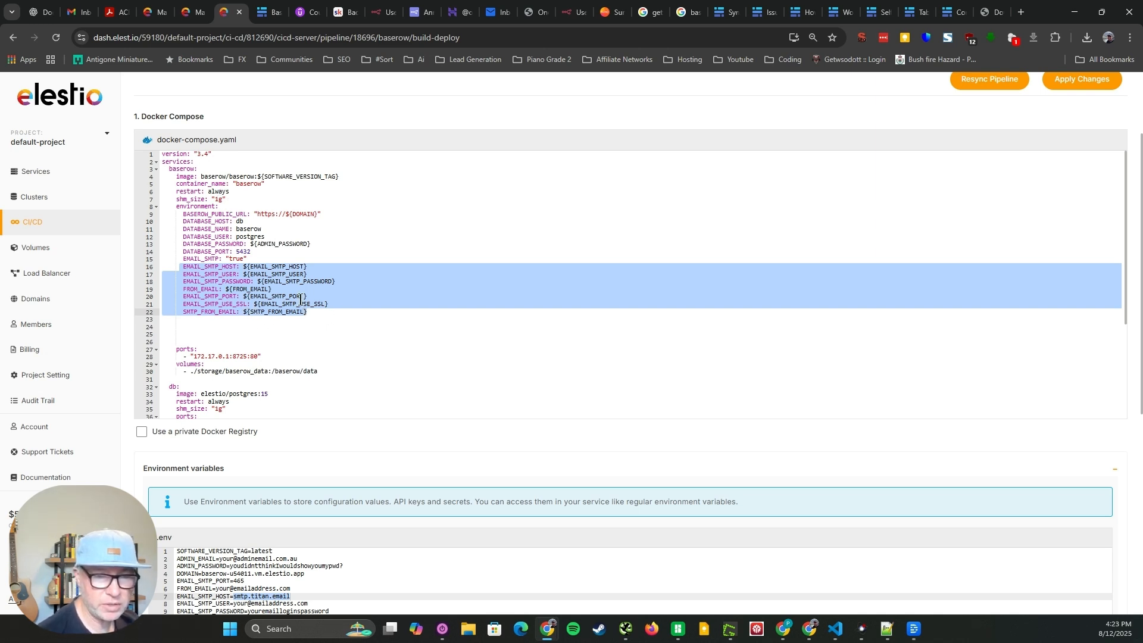
Review the block of SMTP variables in the .env file, including the port, SSL and sender address entries
scroll(348, 399, down, 3)
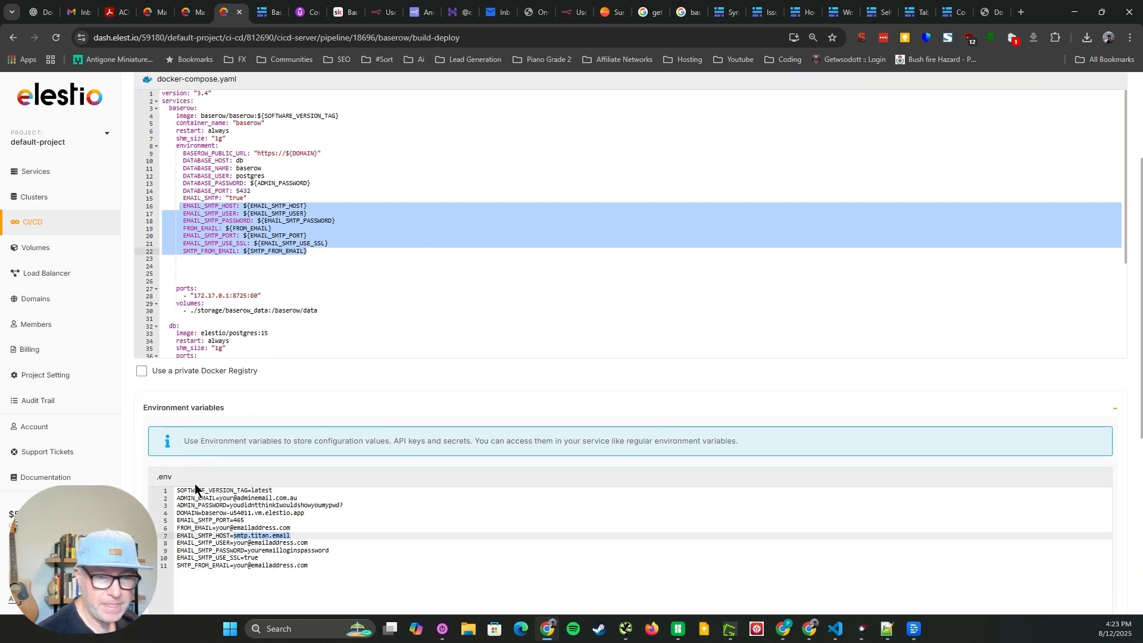
click(325, 475)
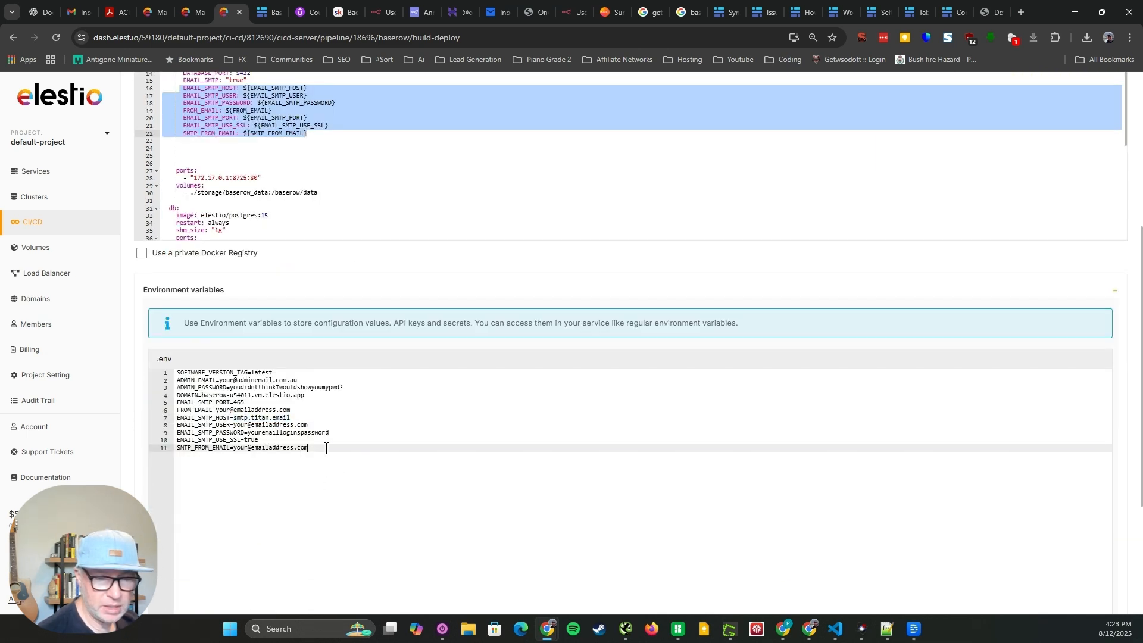
drag(326, 448, 137, 409)
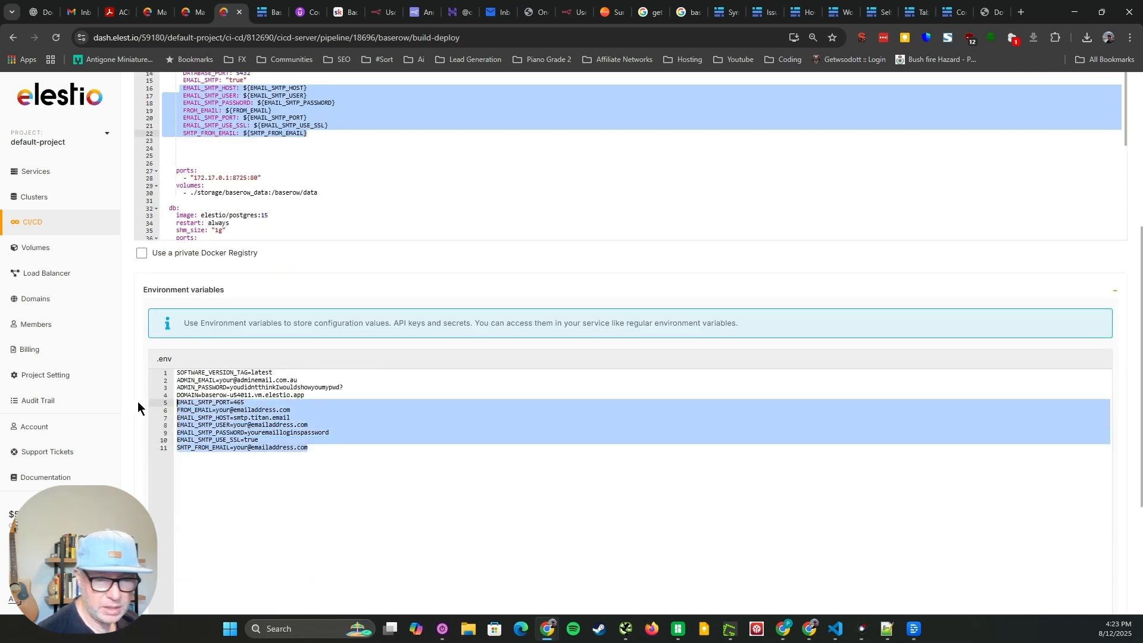
click(200, 477)
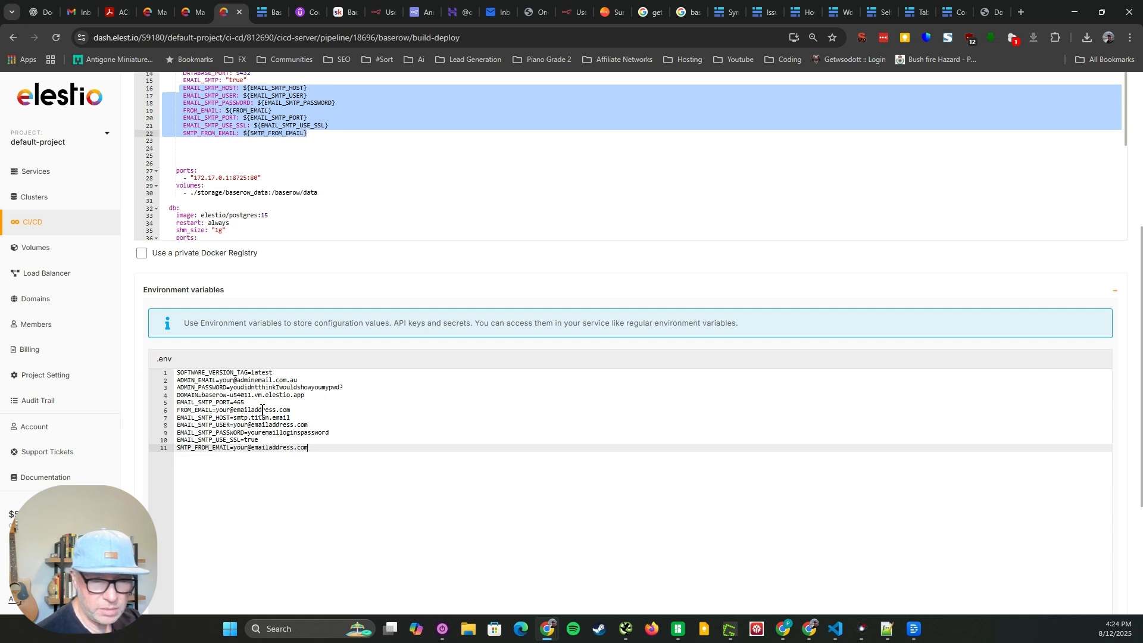
double_click(240, 402)
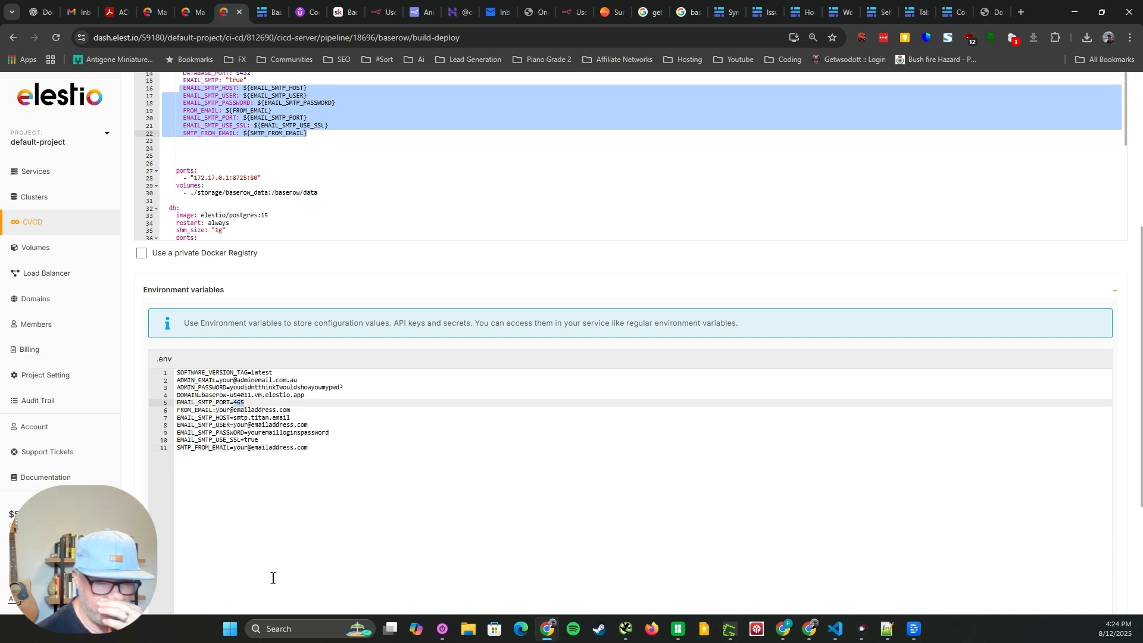
click(255, 448)
key(ctrl+shift+Right)
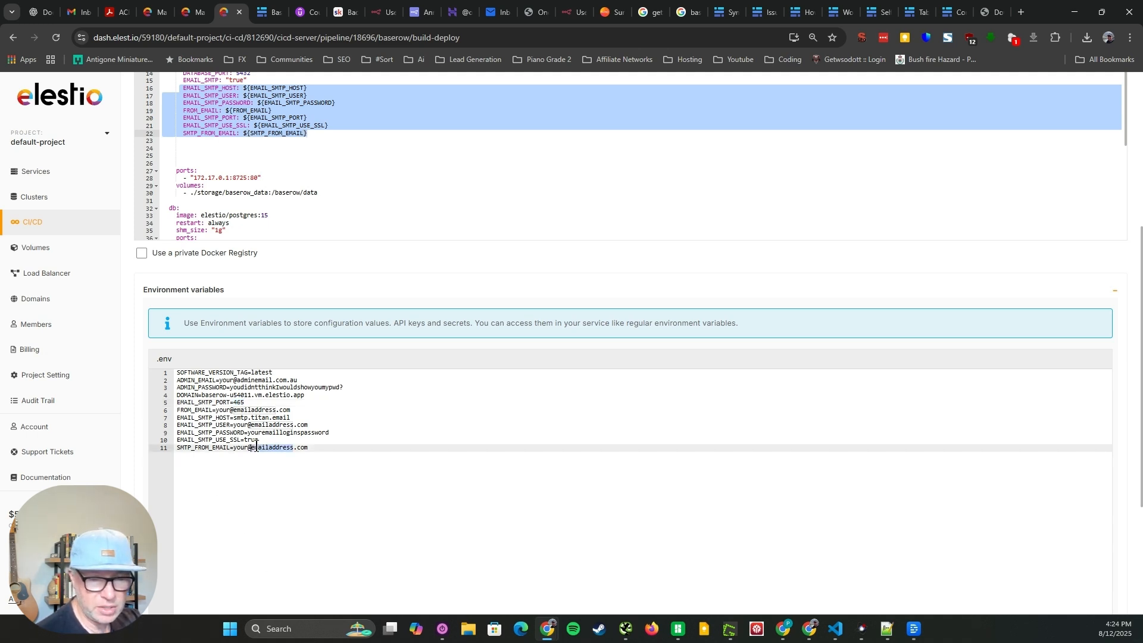
double_click(241, 396)
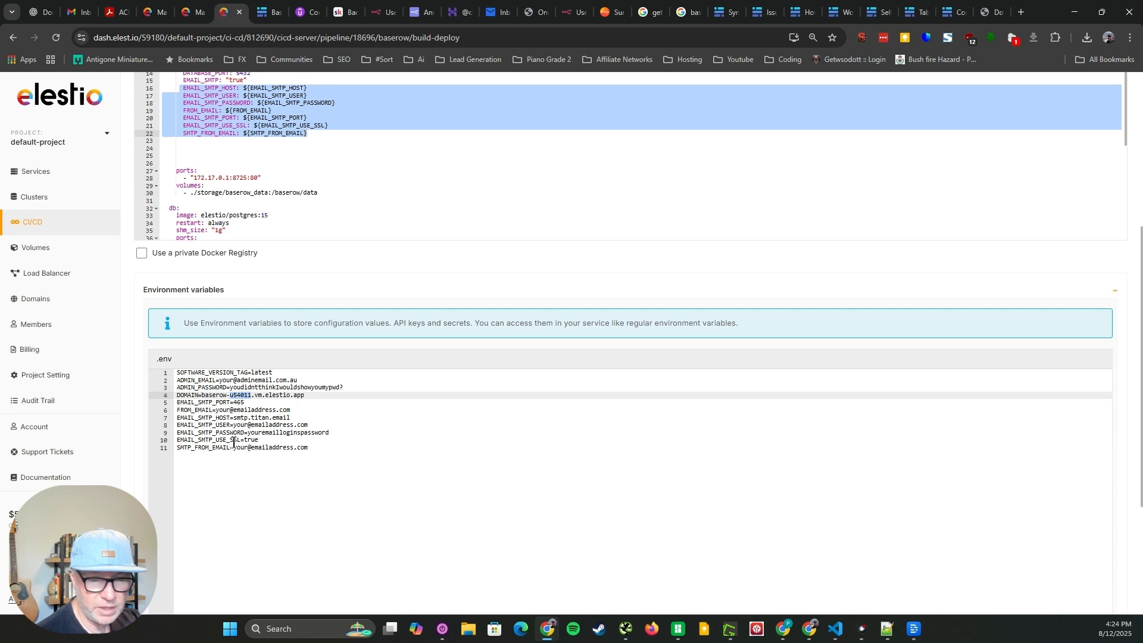
click(176, 441)
drag(176, 441, 262, 441)
click(258, 461)
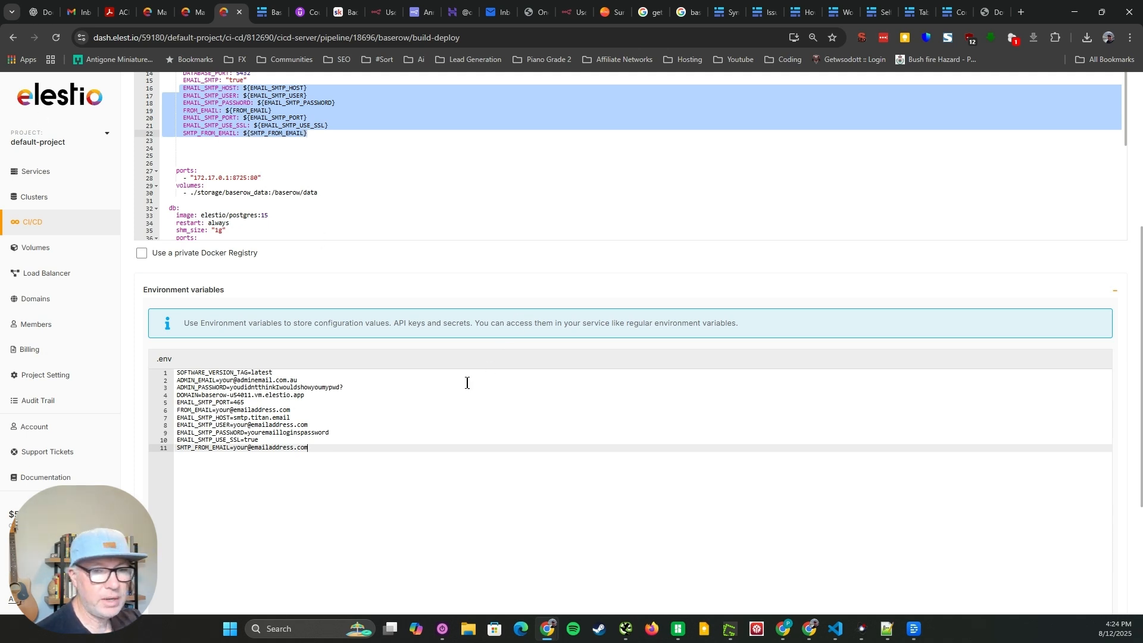
double_click(239, 403)
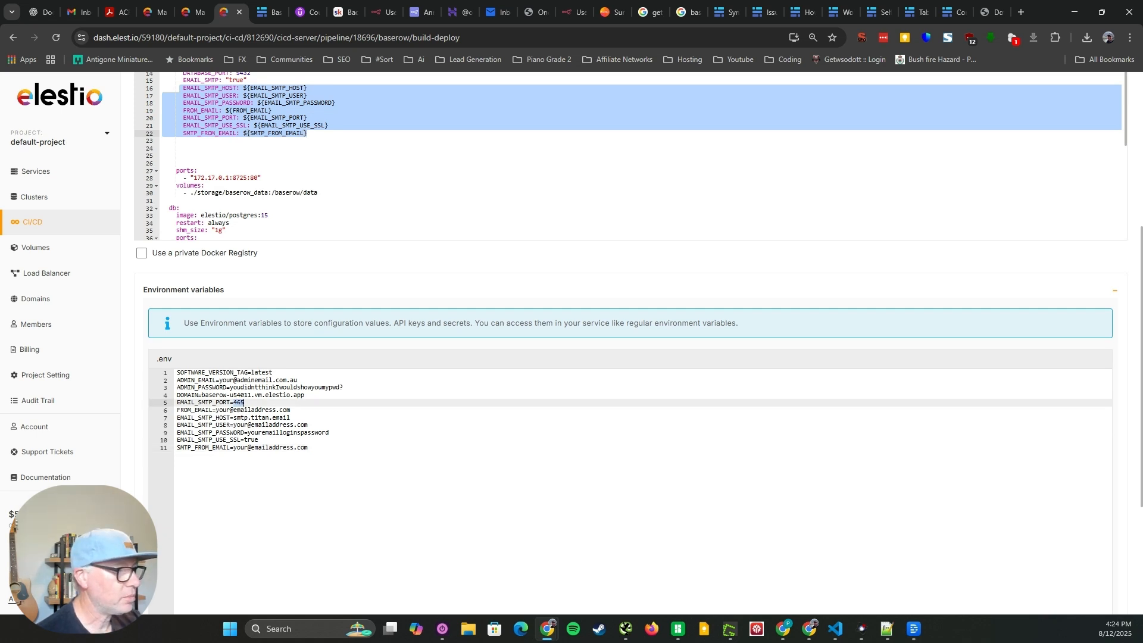
key(alt+Tab)
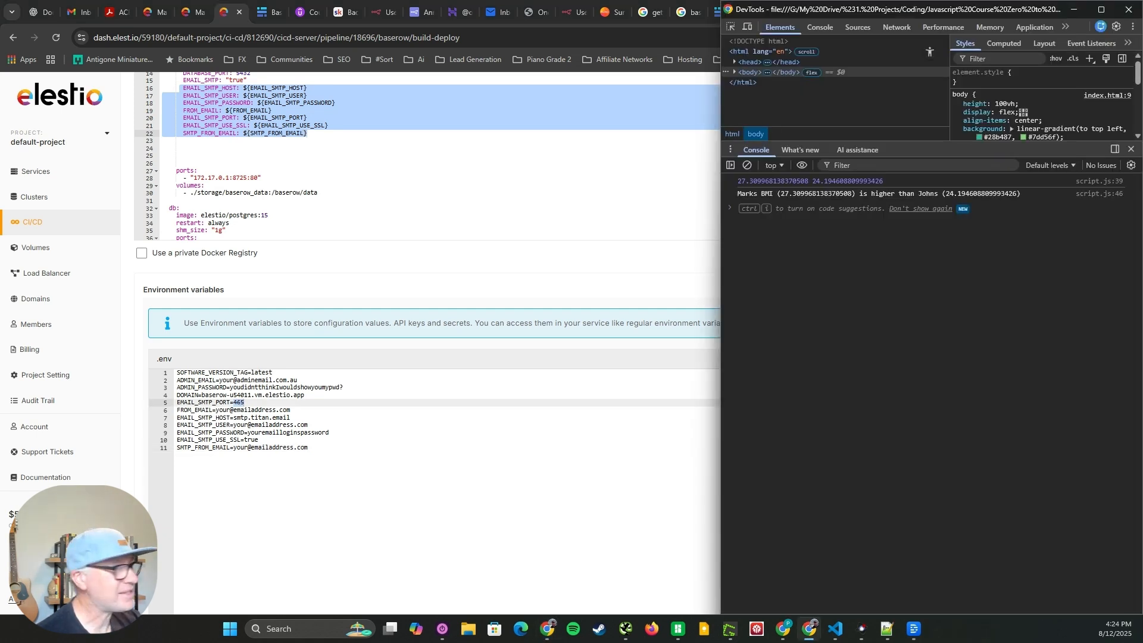
key(alt+Tab)
key(alt+Tab)
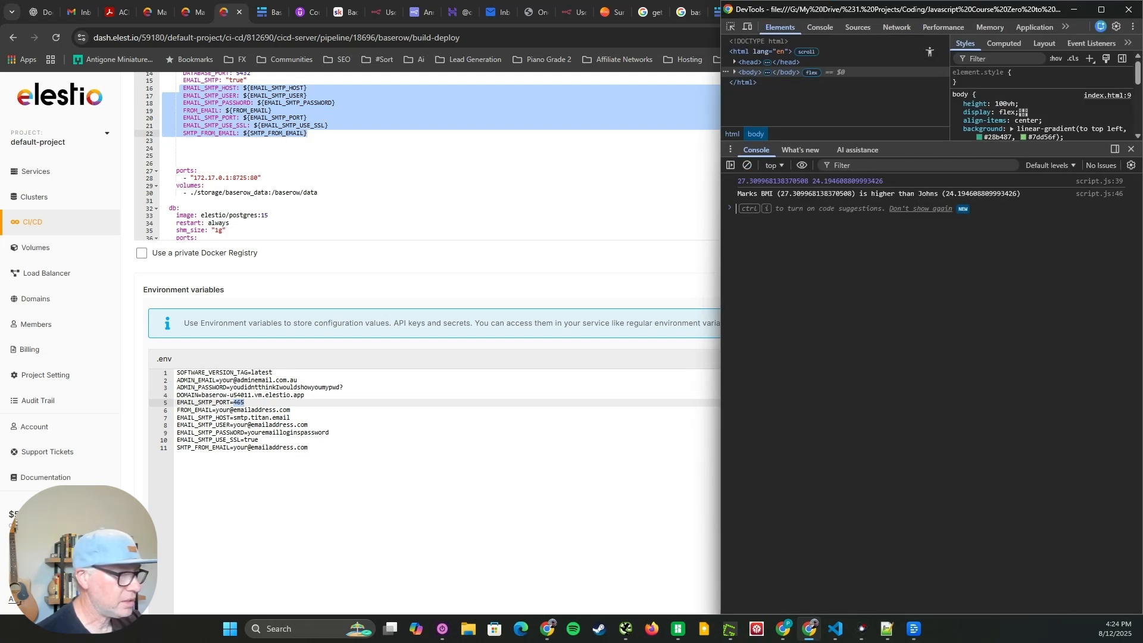
drag(444, 410, 444, 403)
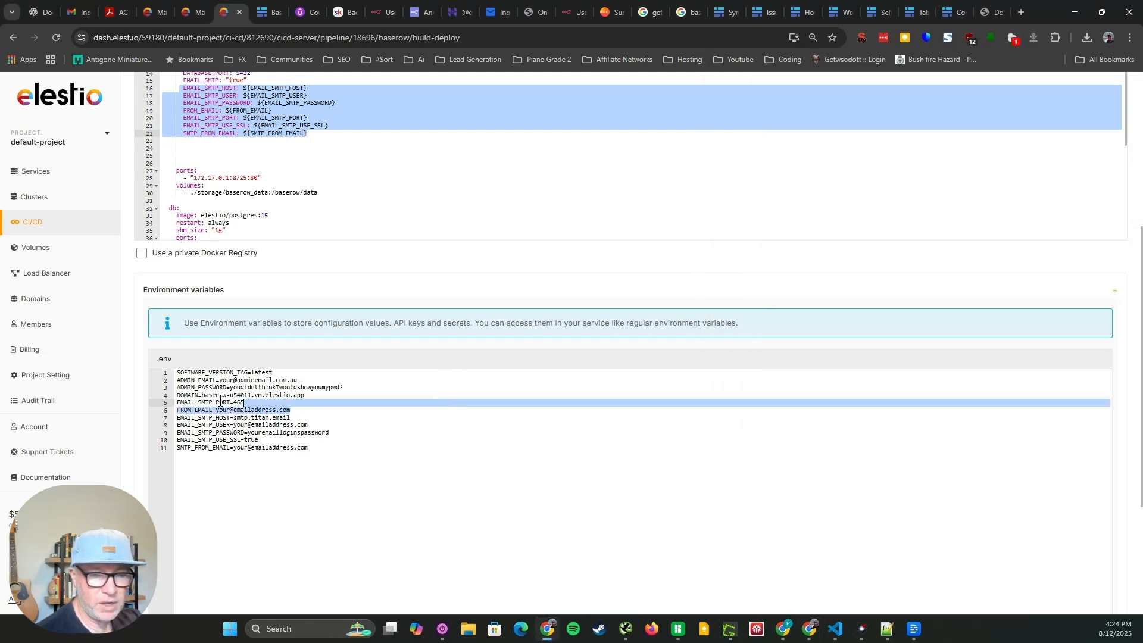
Compare the EMAIL_SMTP_PORT value with the EMAIL_SMTP_USE_SSL line in the .env file
double_click(239, 403)
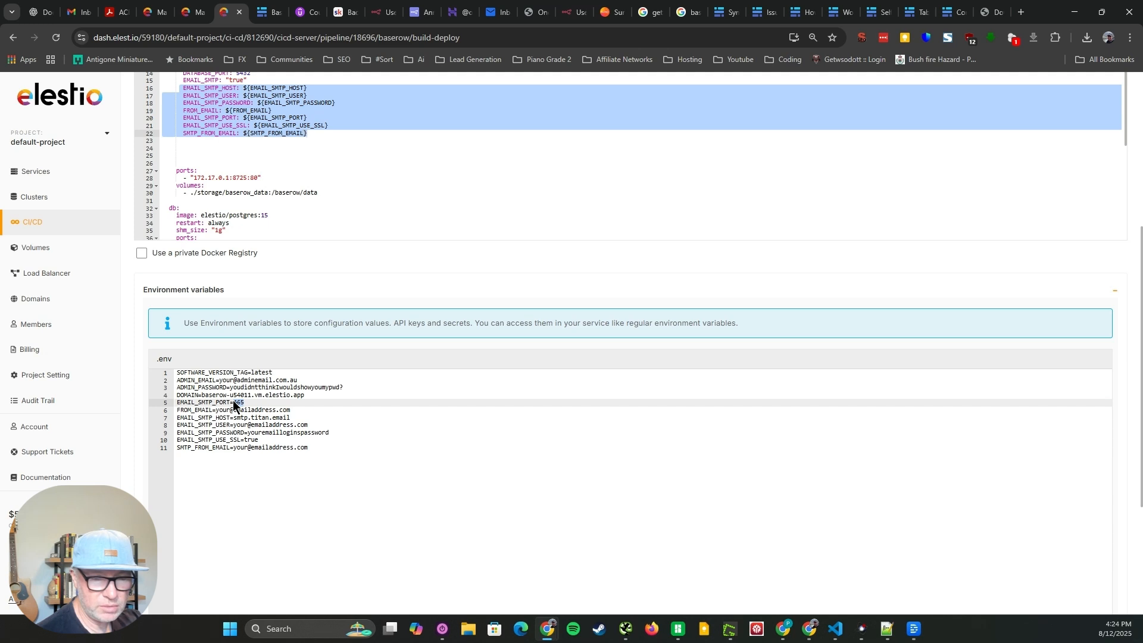
click(257, 440)
drag(258, 440, 173, 441)
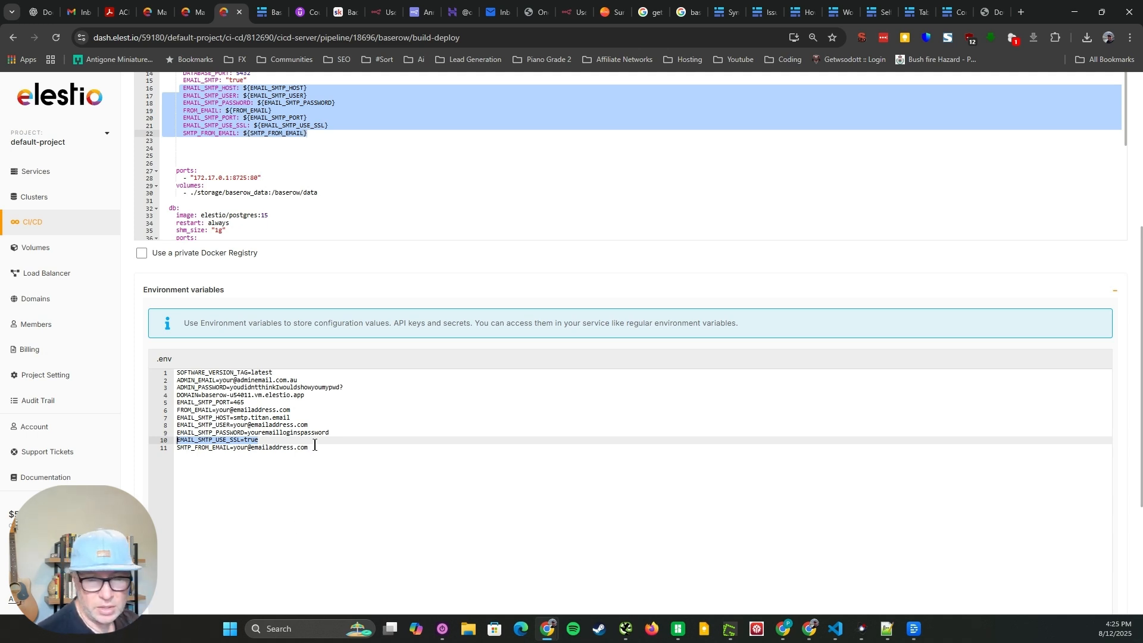
triple_click(268, 441)
click(255, 397)
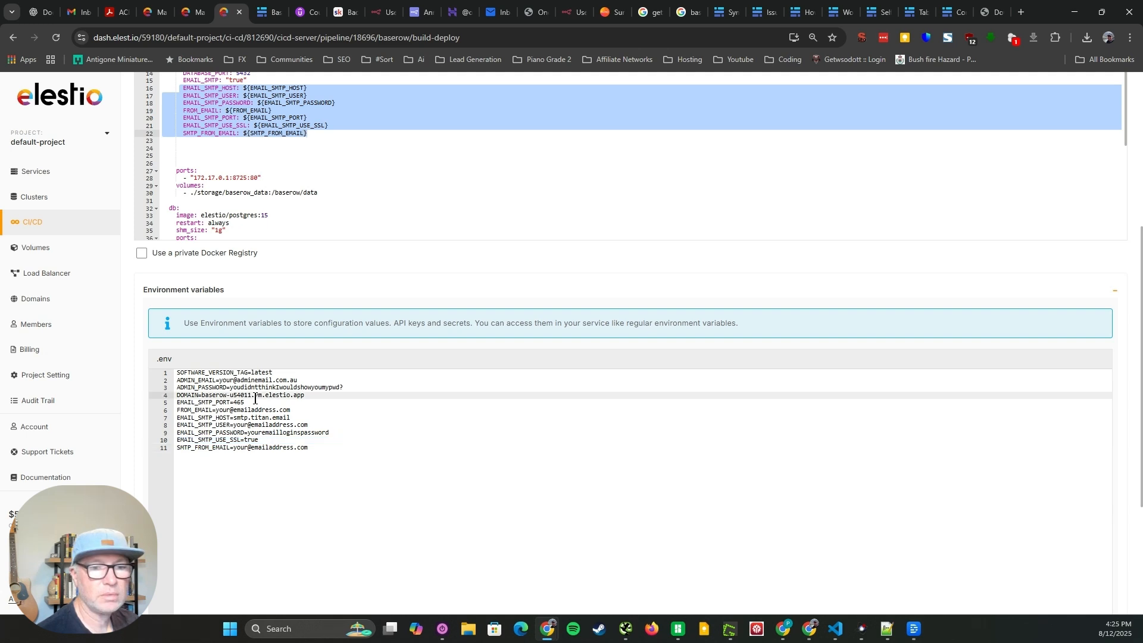
click(255, 403)
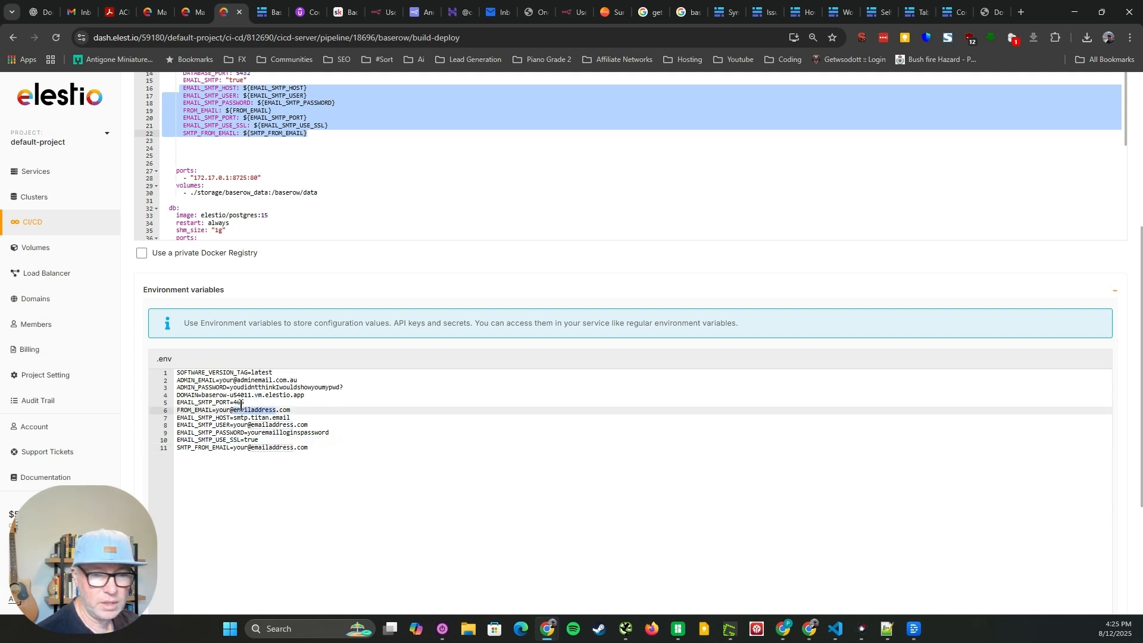
click(263, 471)
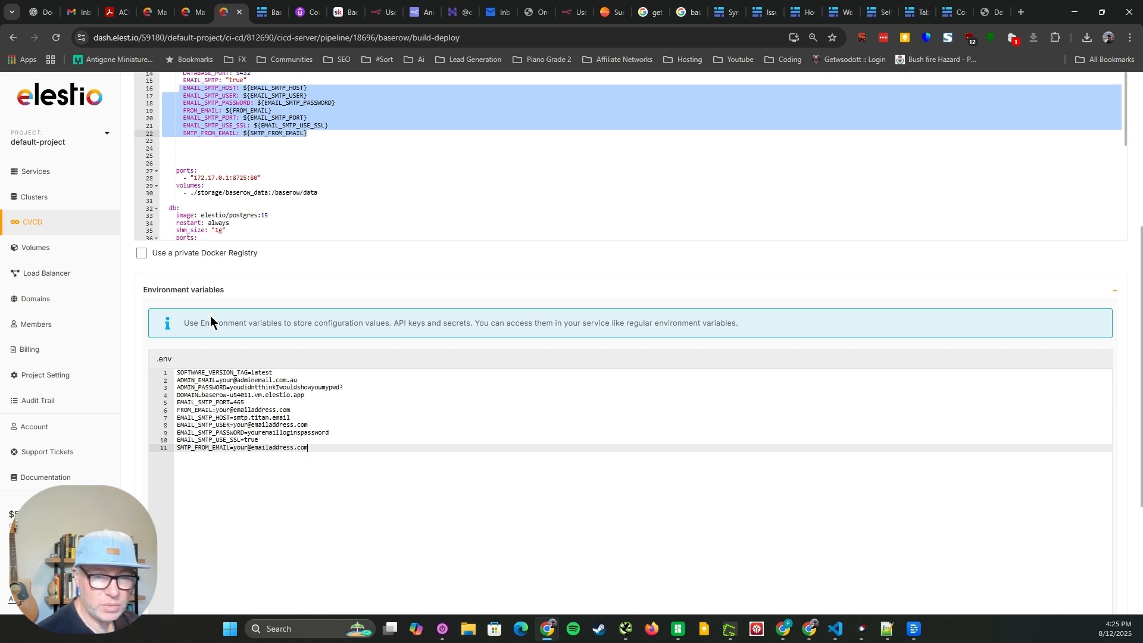
Open a terminal for the baserow pipeline and move its window clear of the Docker Compose file
scroll(268, 318, up, 2)
scroll(354, 482, up, 3)
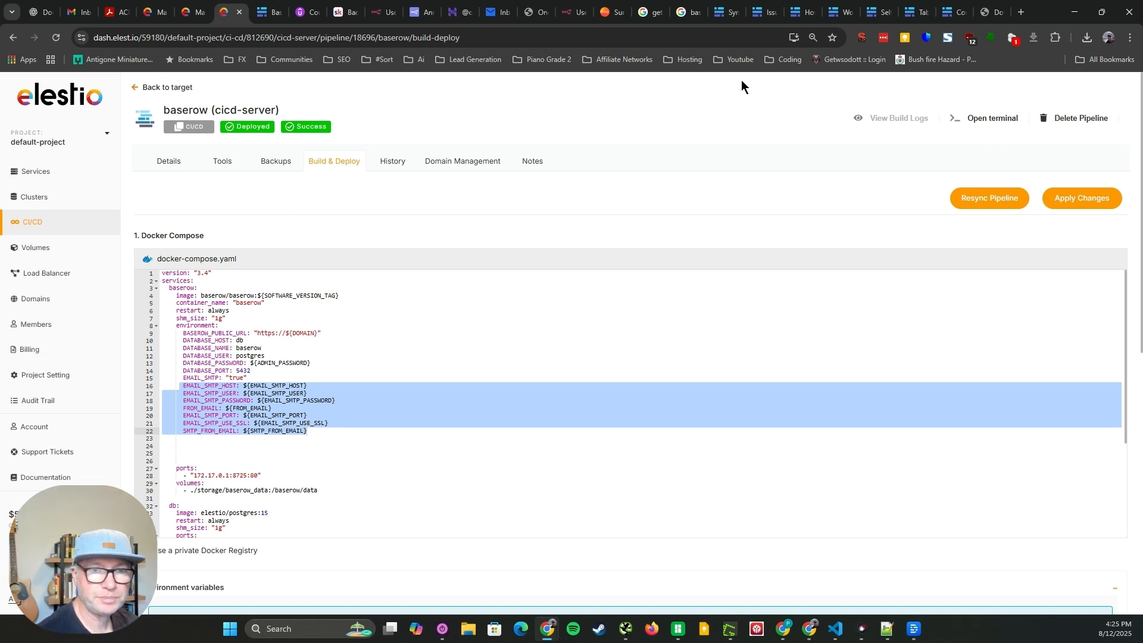
click(271, 4)
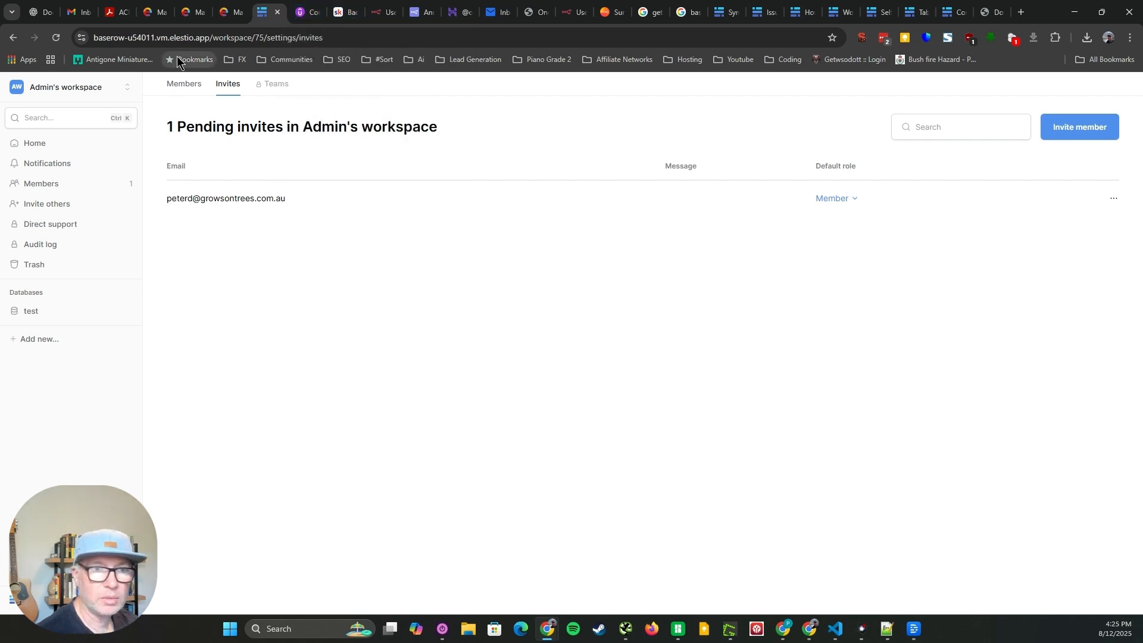
key(ctrl+shift+Tab)
double_click(980, 111)
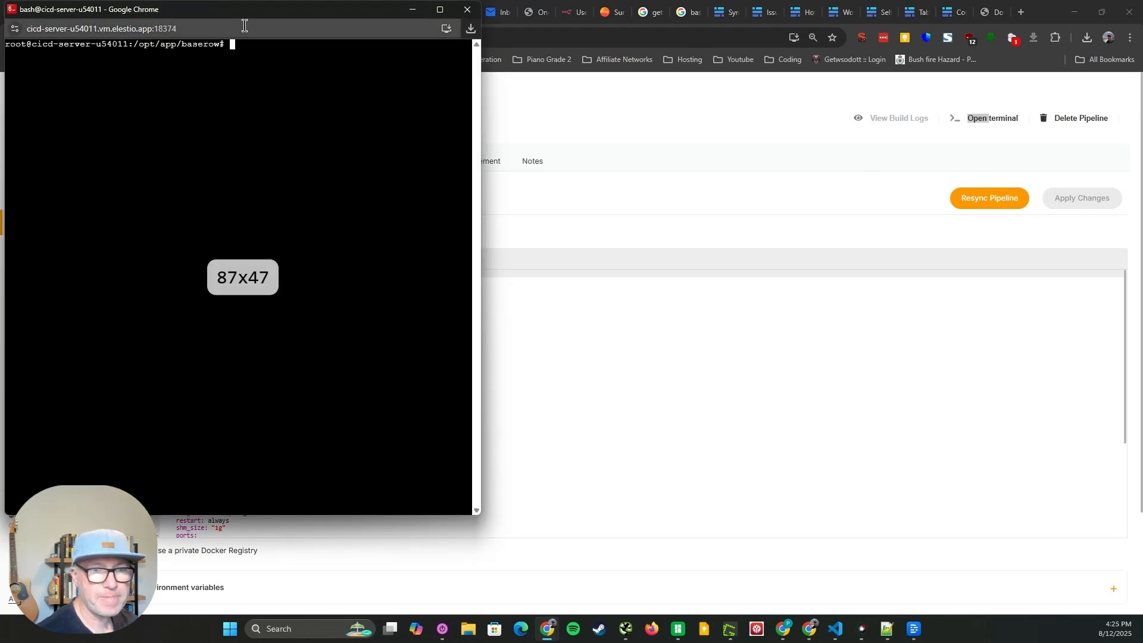
drag(277, 7, 808, 95)
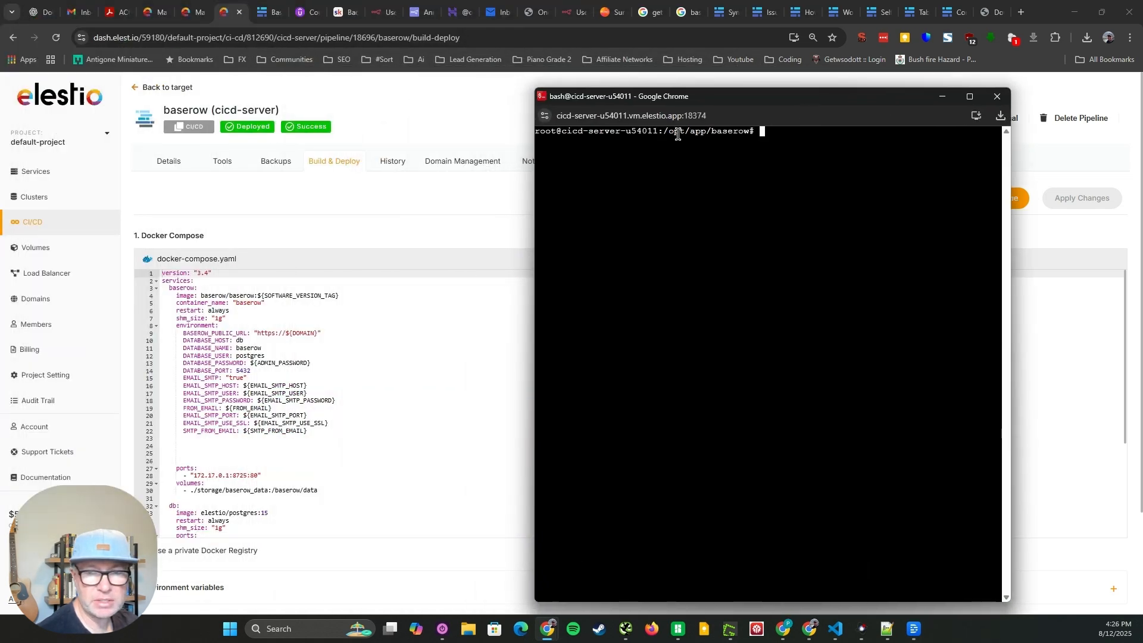
Stop and remove the baserow containers by running docker-compose down in /opt/app/baserow
double_click(718, 132)
click(761, 143)
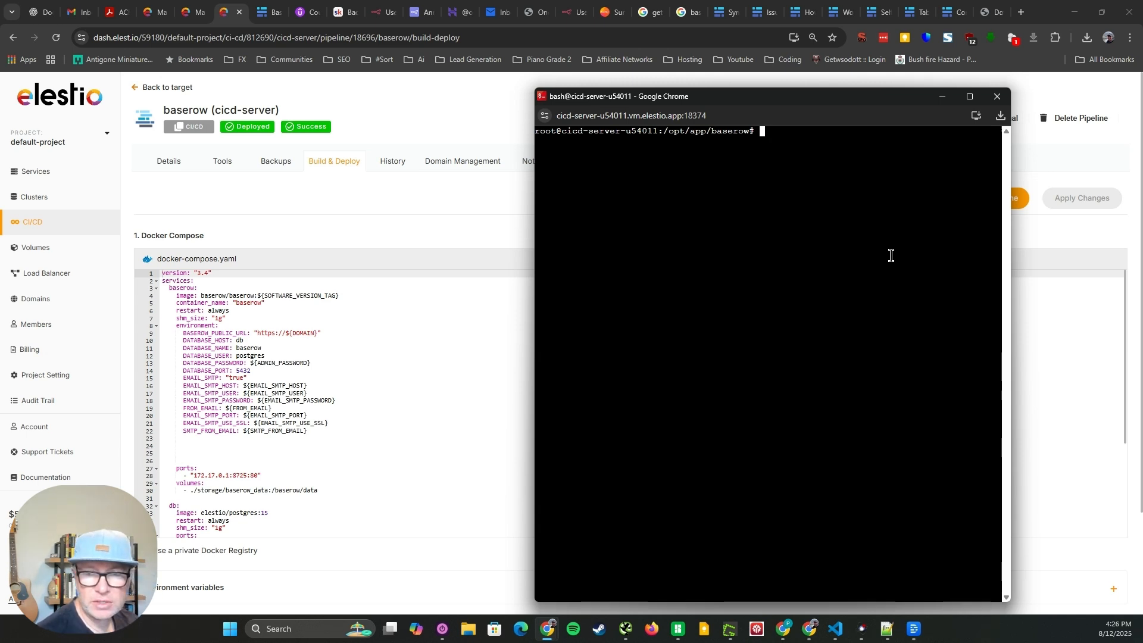
text(docker-compose up -d --build)
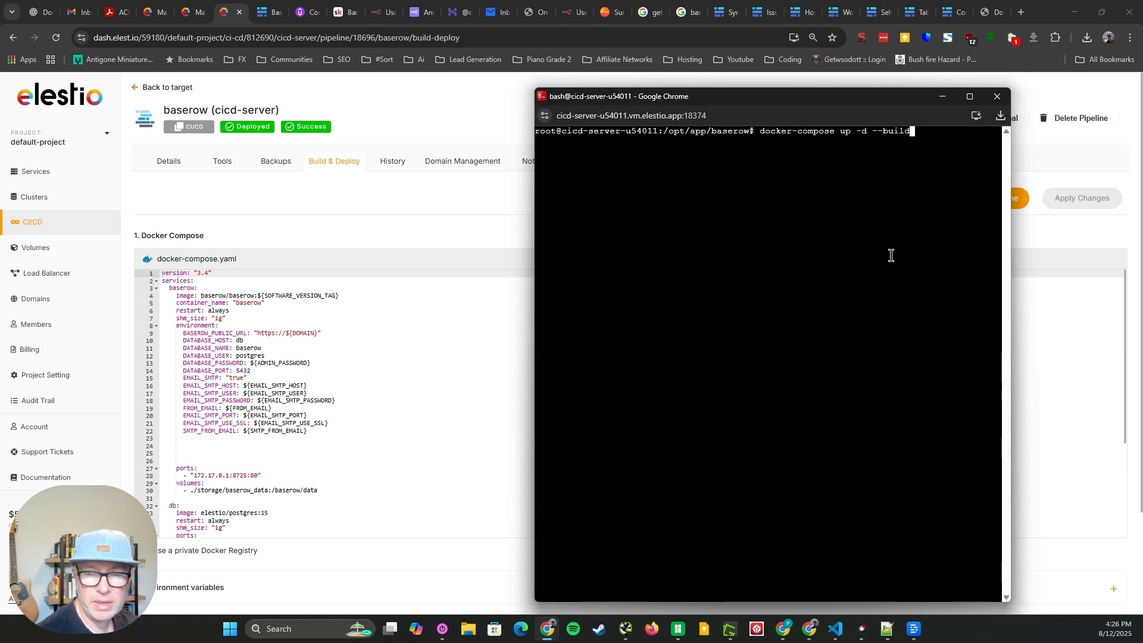
key(Up)
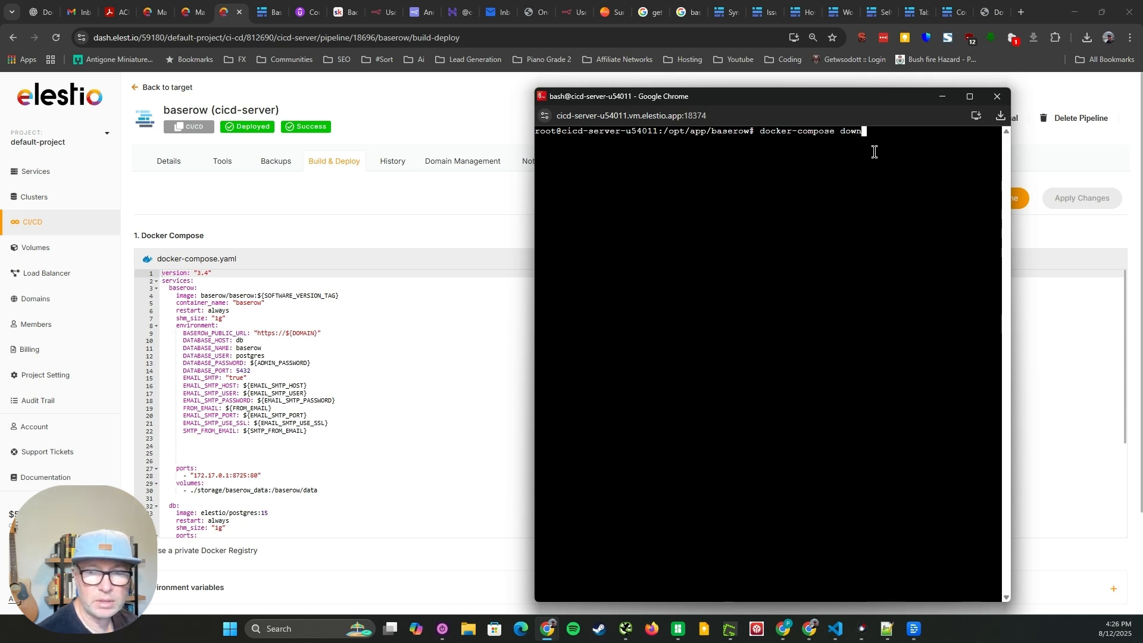
key(Return)
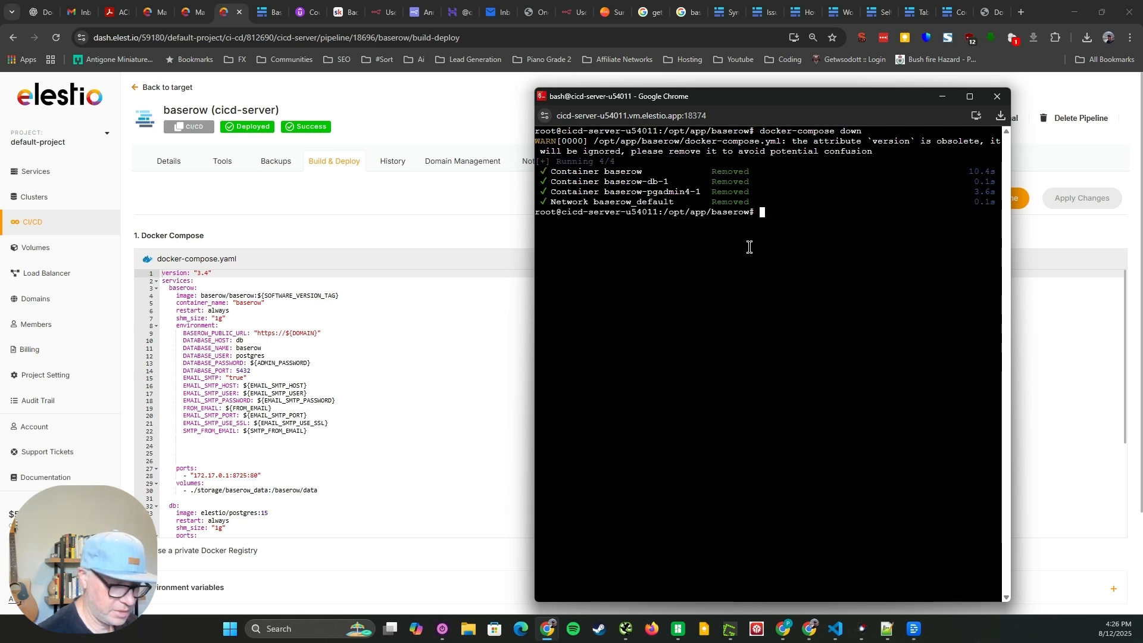
Rebuild and start the baserow containers in the background by running docker-compose up -d --build in /opt/app/baserow
key(Up)
key(Up)
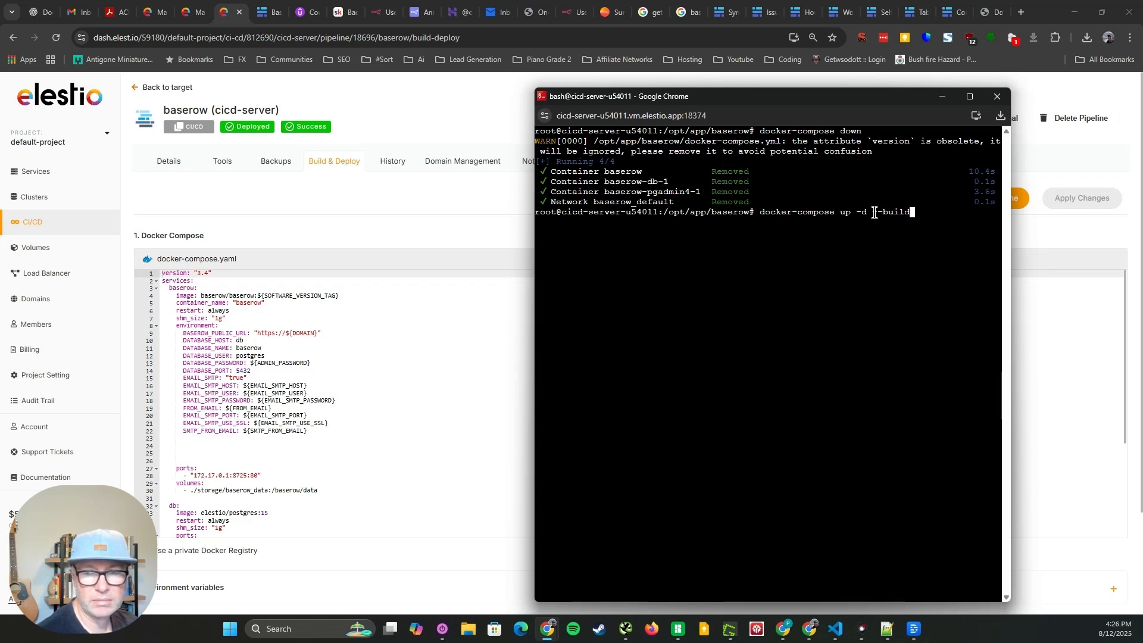
drag(873, 213, 931, 218)
click(905, 275)
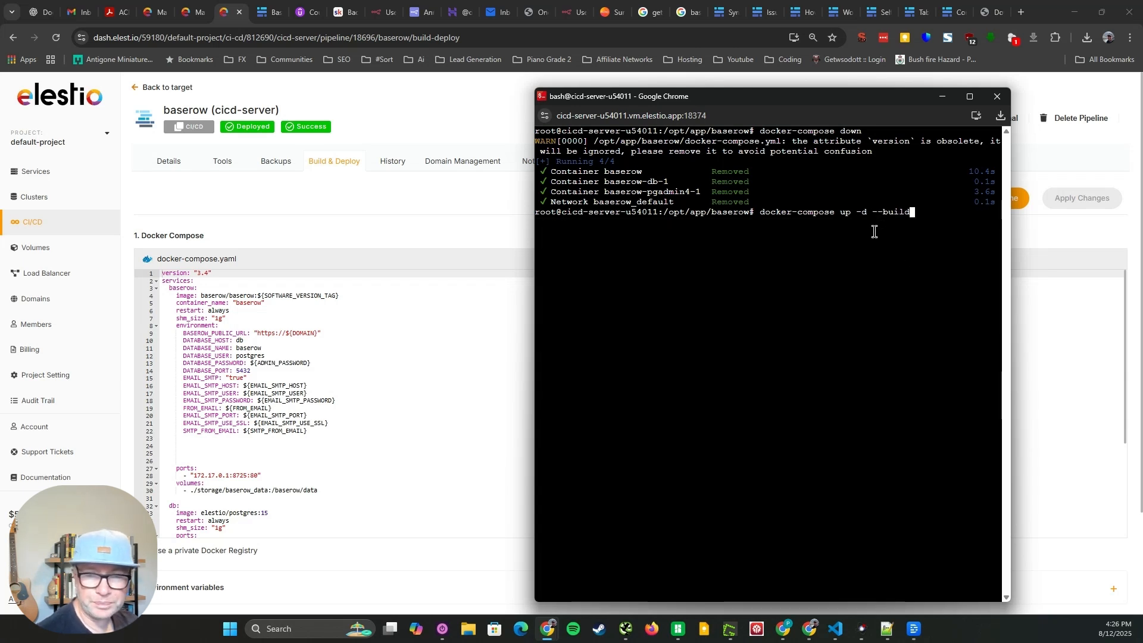
key(Return)
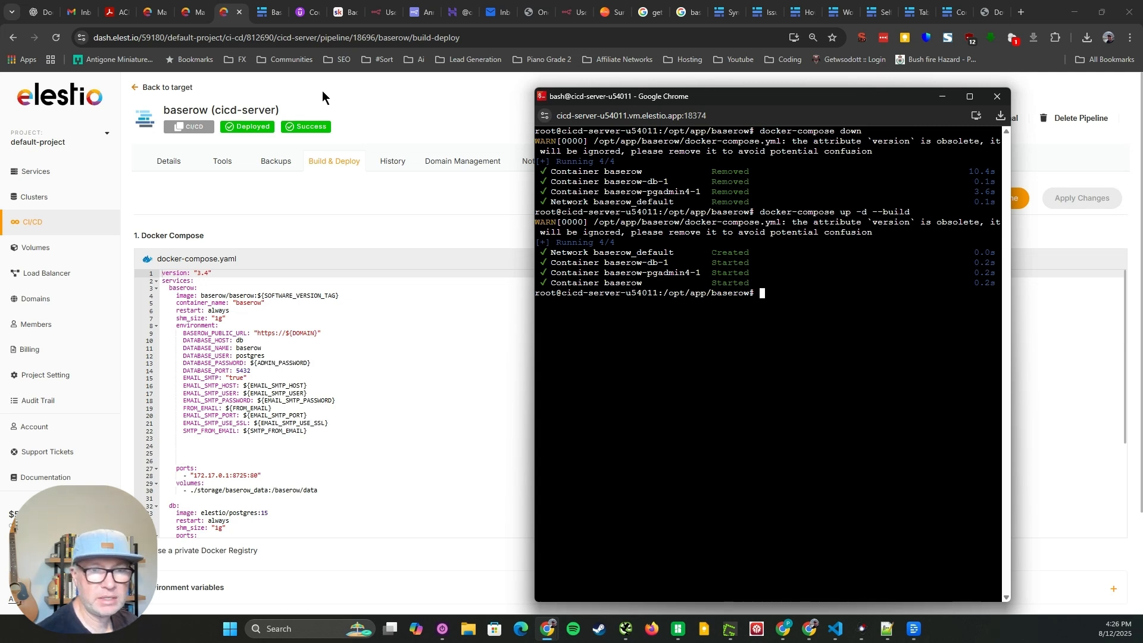
click(269, 12)
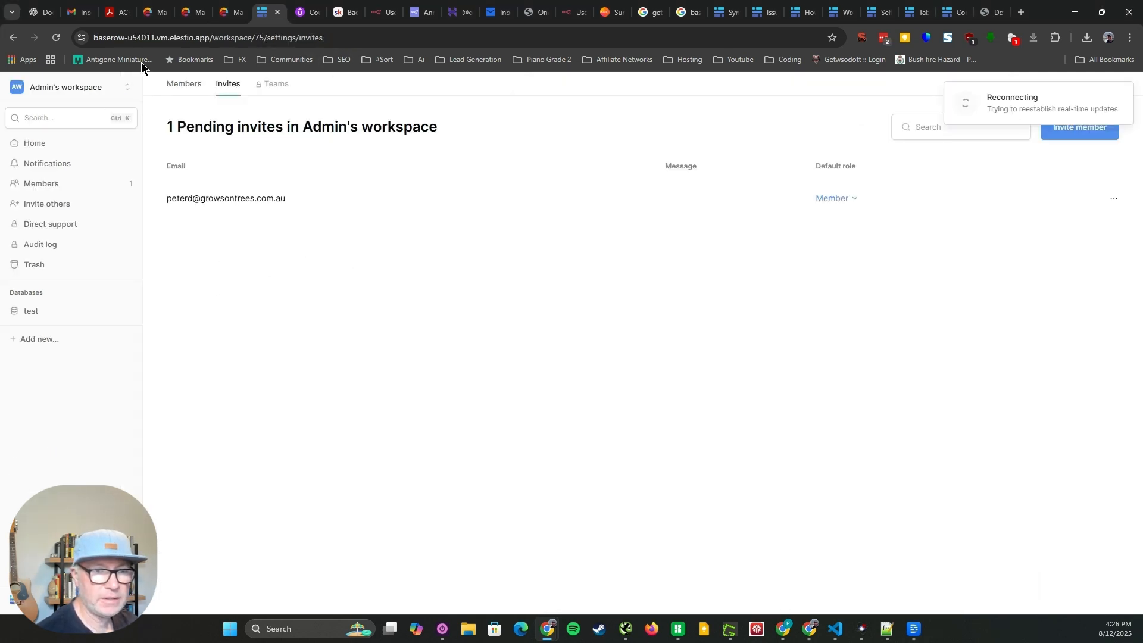
click(102, 207)
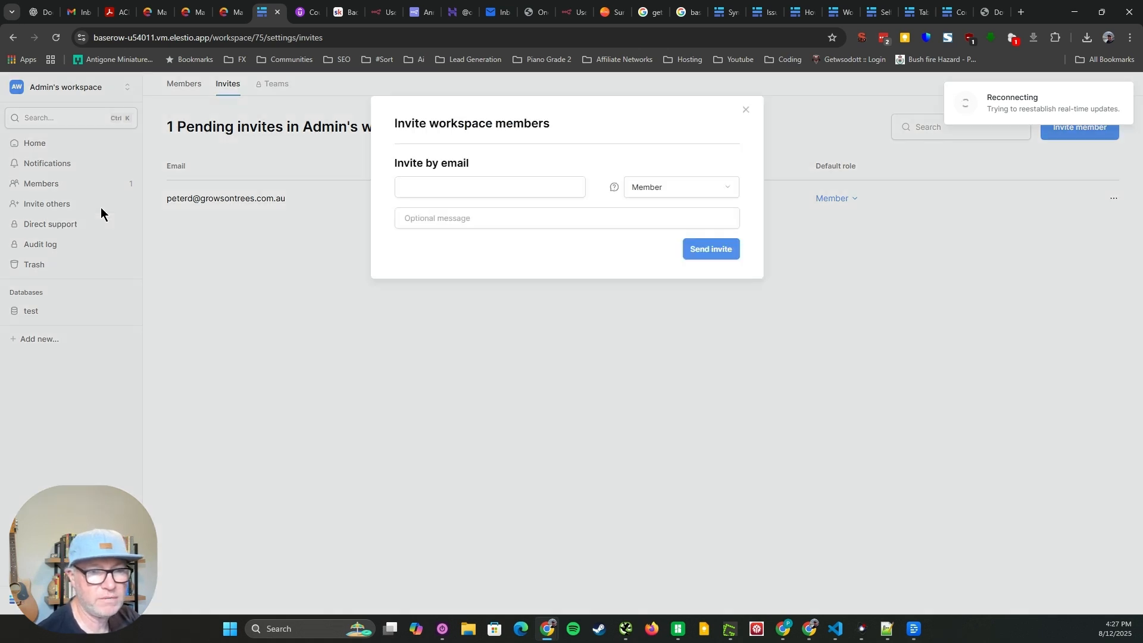
click(747, 109)
click(1112, 199)
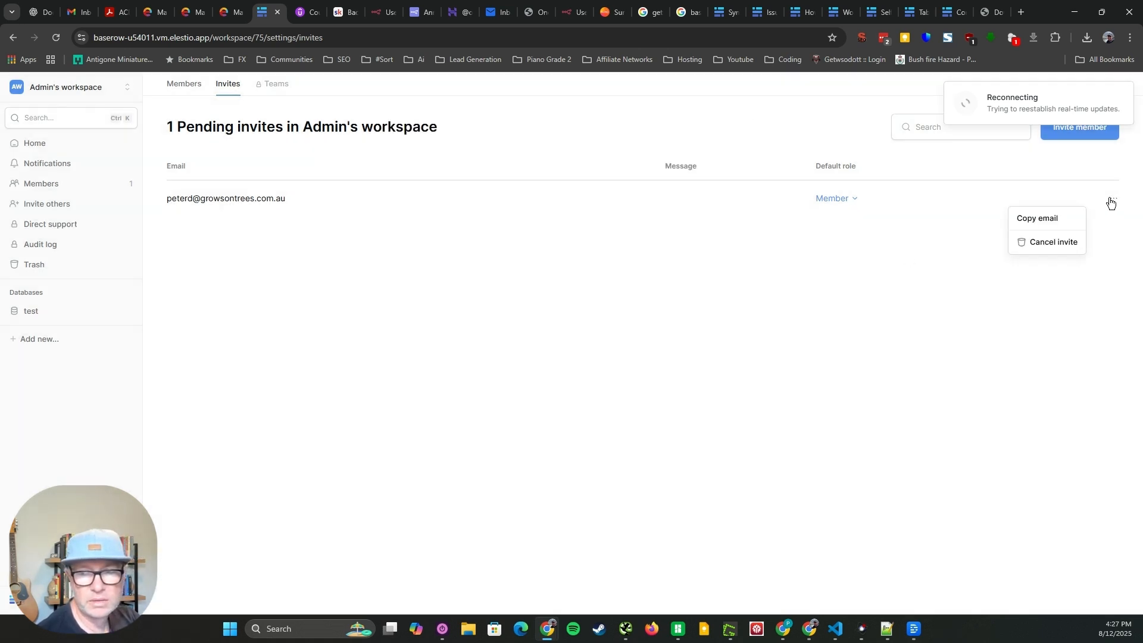
click(1062, 252)
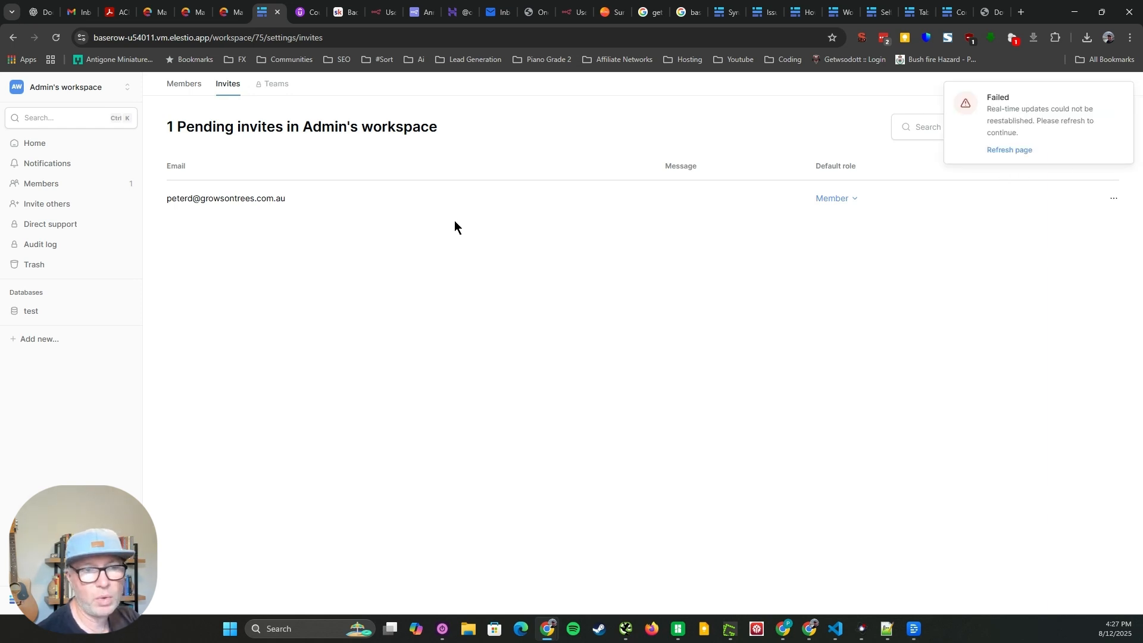
click(56, 38)
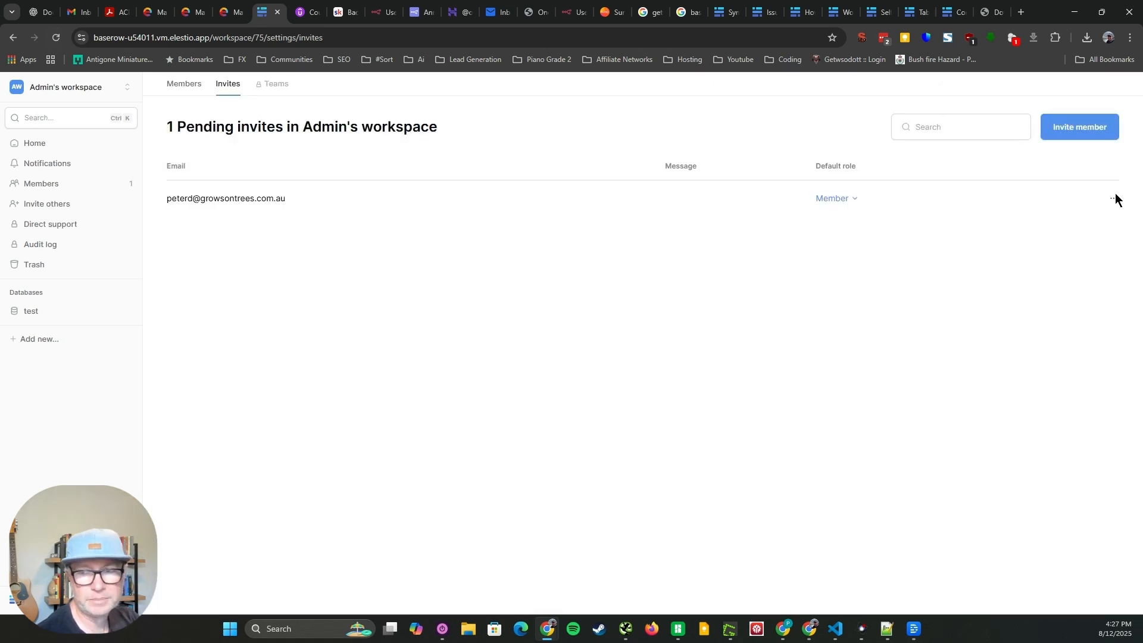
click(1113, 198)
click(1062, 254)
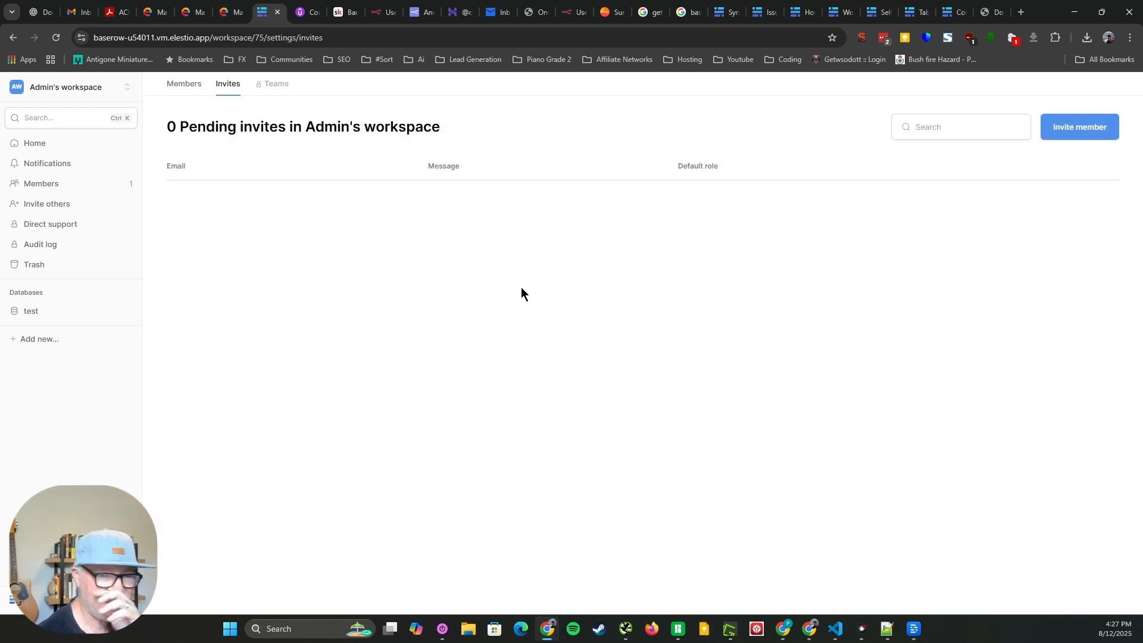
Send a new workspace invite with the Member role, entering the invitee's email address and leaving the optional message empty
click(1072, 127)
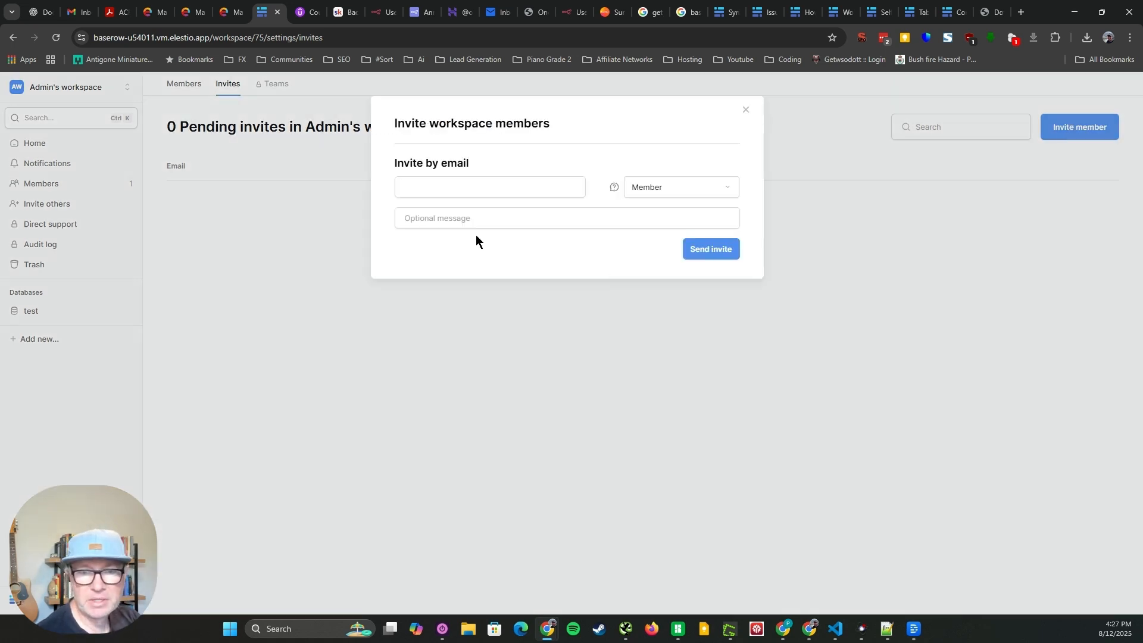
click(459, 184)
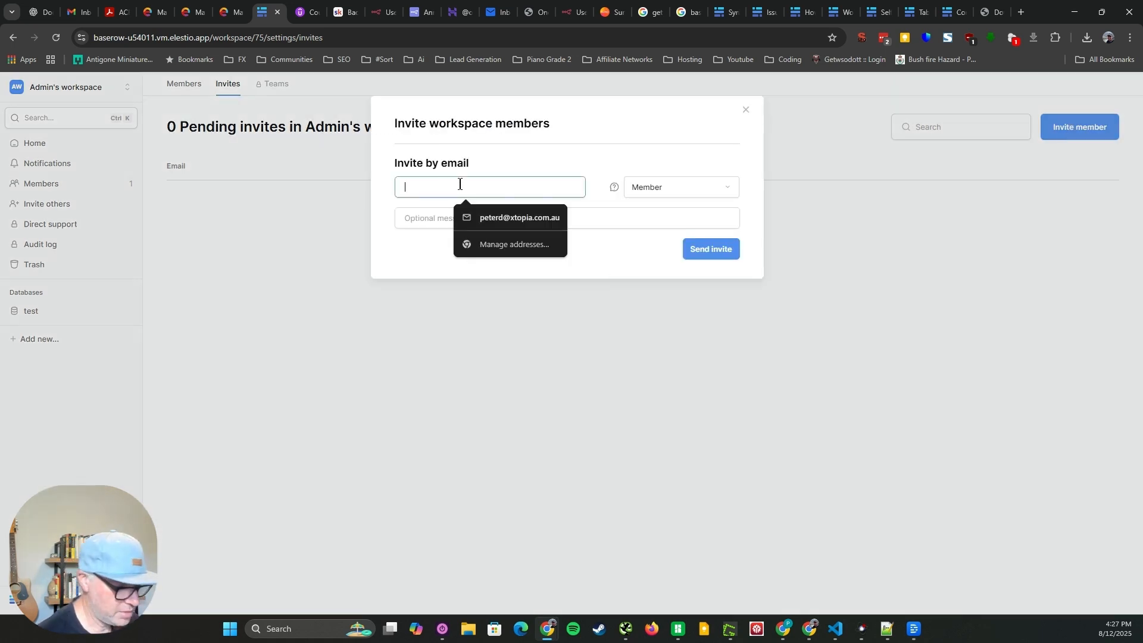
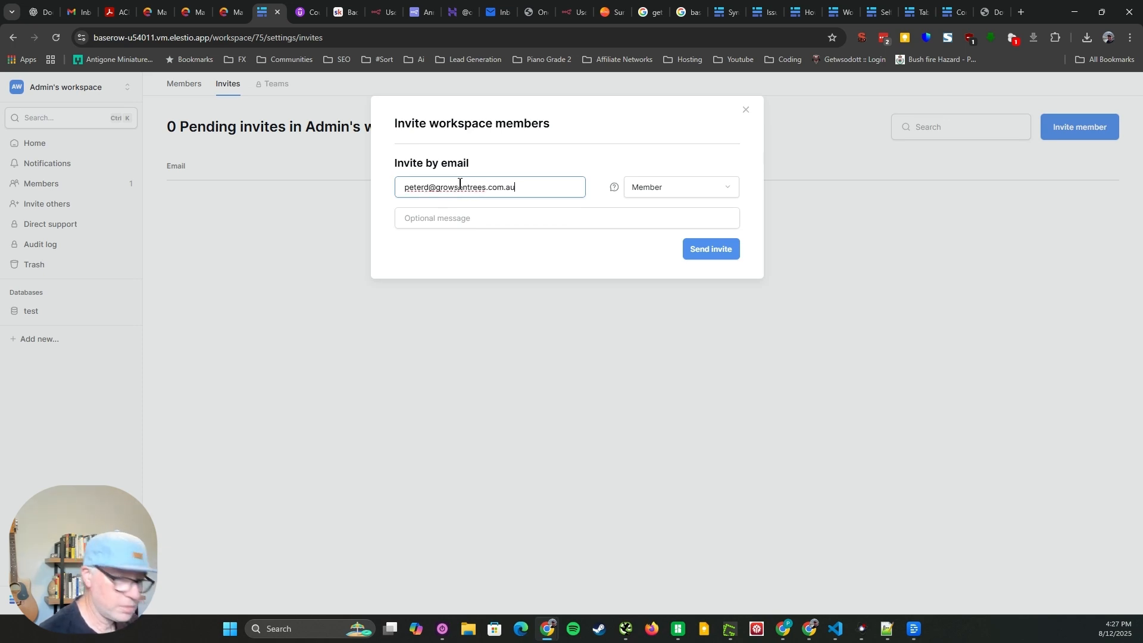
click(715, 250)
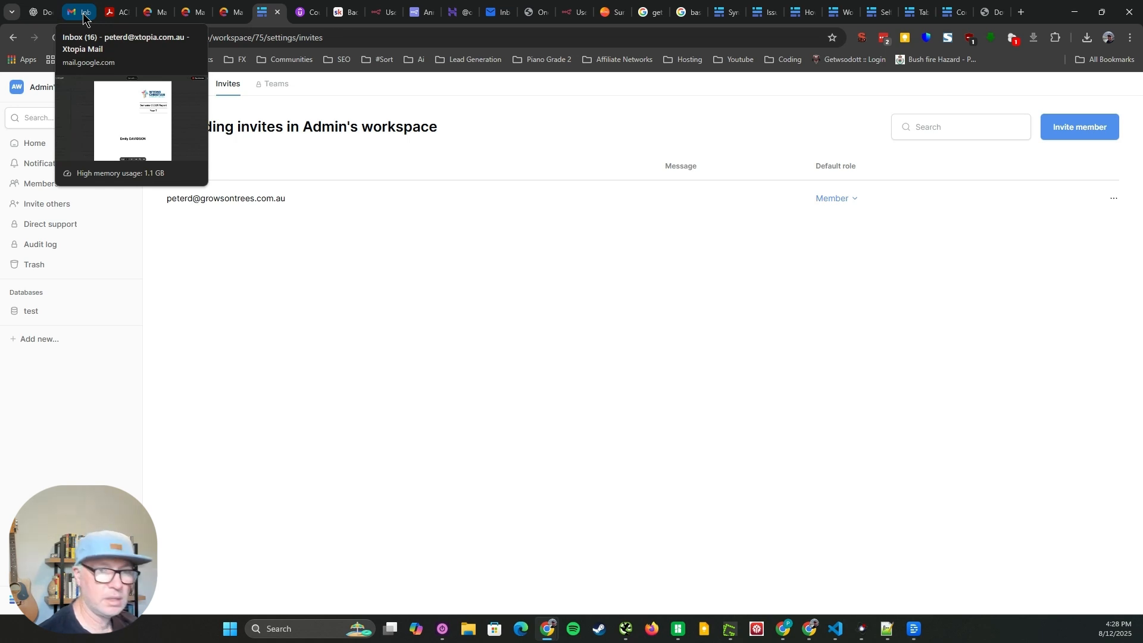
Move Gmail into its own window, view the received Baserow workspace invitation email, and return to the main browser window
drag(85, 18, 0, 30)
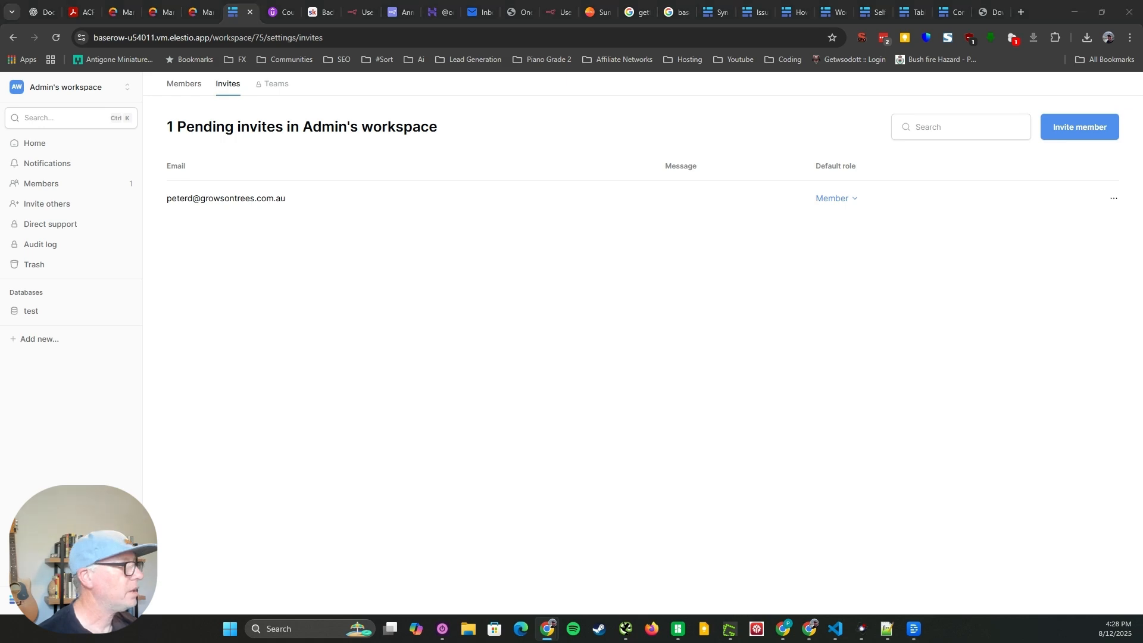
key(alt+Tab)
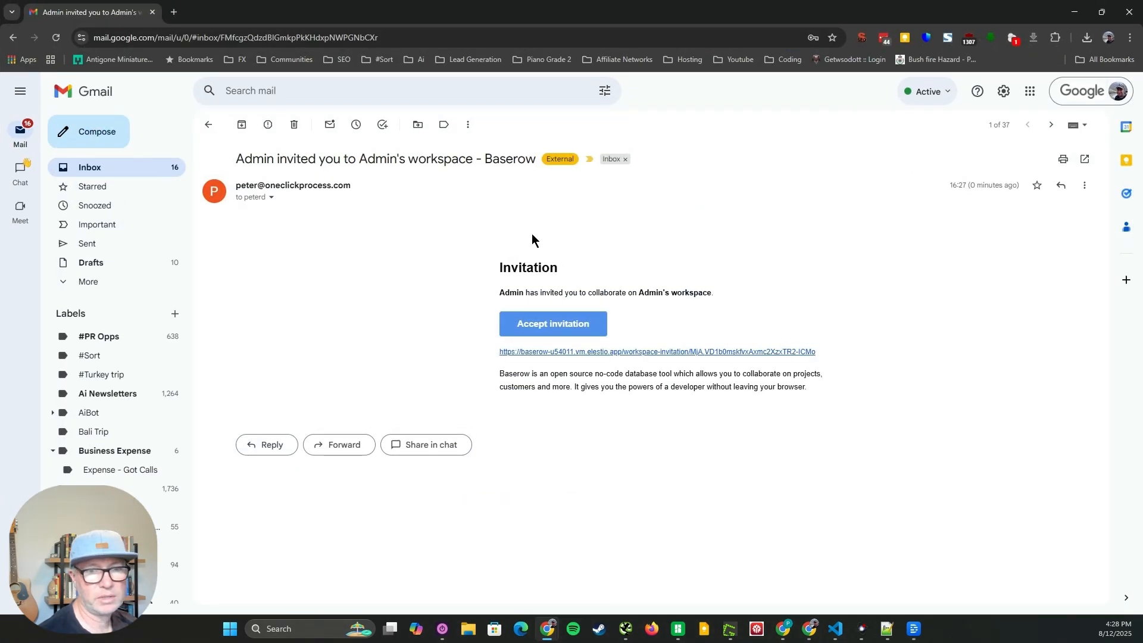
drag(485, 6, 0, 173)
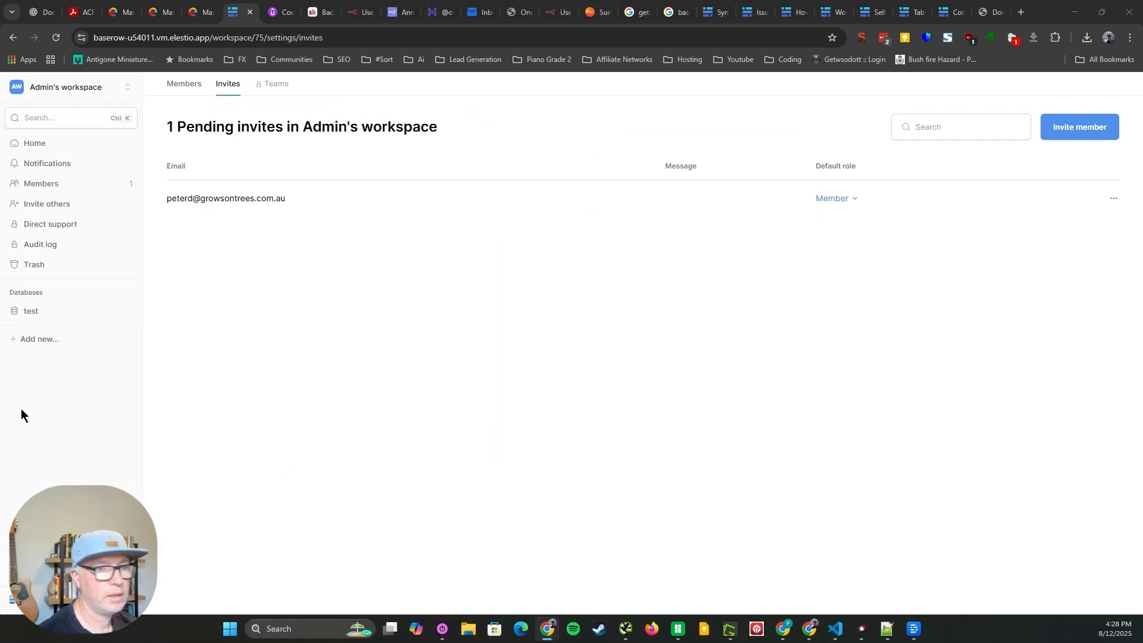
click(544, 361)
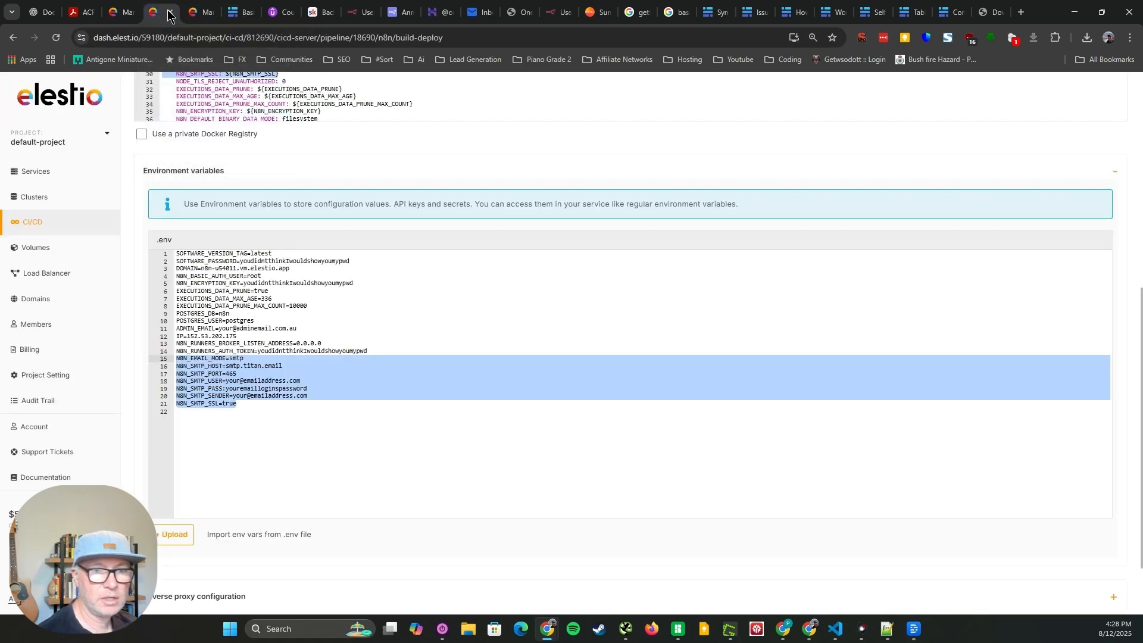
Examine the N8N_EMAIL_MODE through N8N_SMTP_SSL lines in the n8n pipeline's Docker Compose file
scroll(270, 527, up, 5)
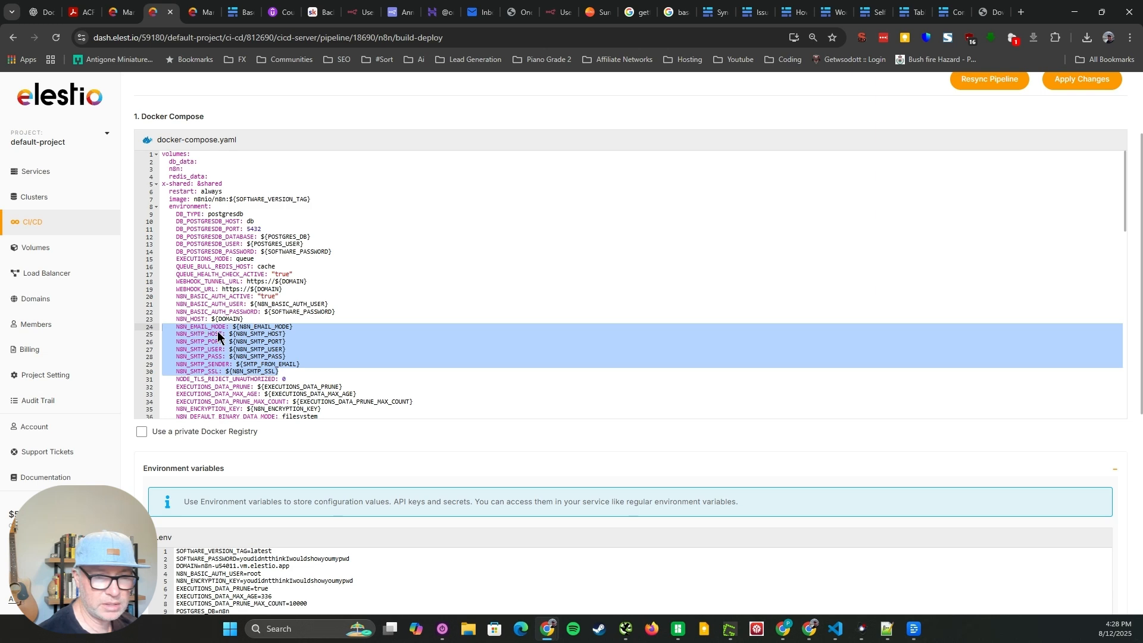
click(265, 371)
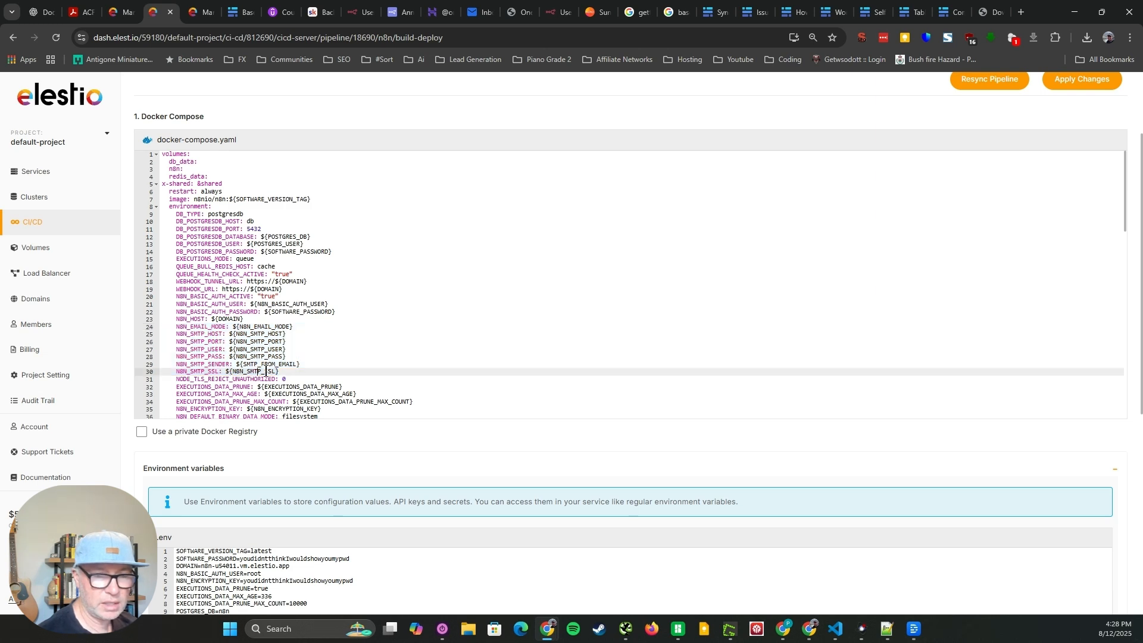
drag(279, 371, 173, 323)
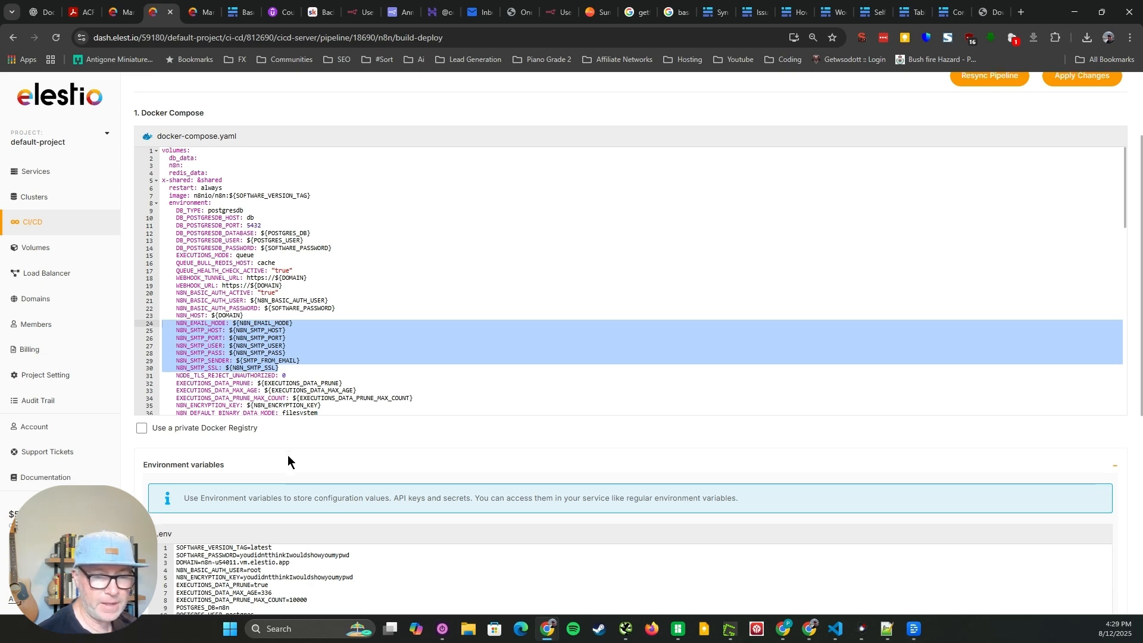
Examine the matching N8N email variables in the n8n pipeline's .env file, focusing on the SMTP host and port
scroll(287, 452, down, 4)
click(265, 476)
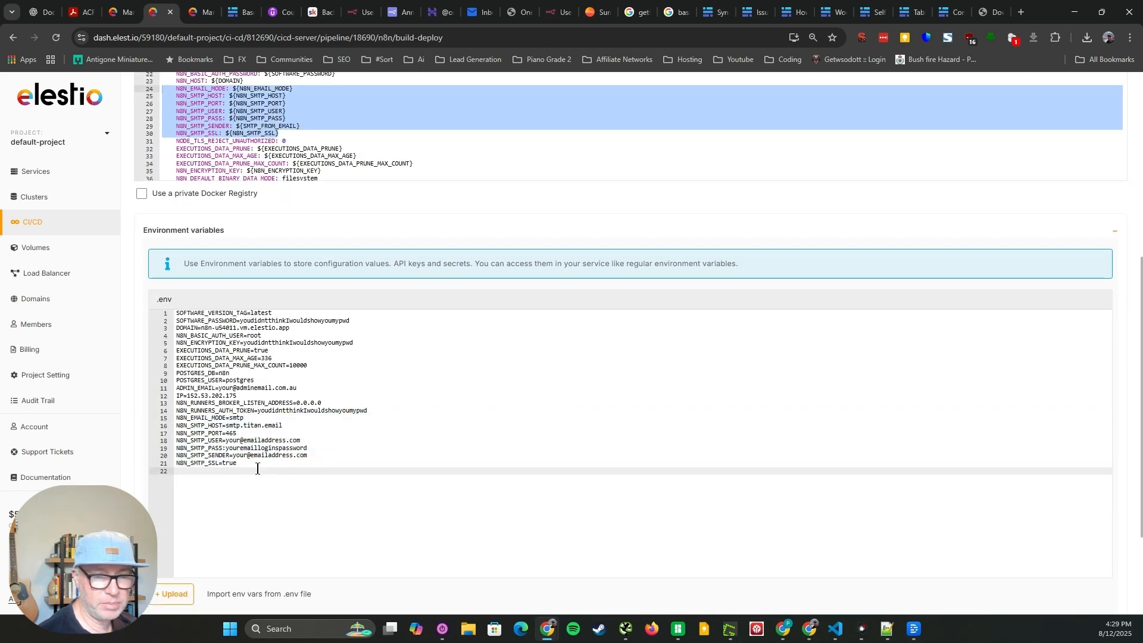
drag(239, 463, 162, 422)
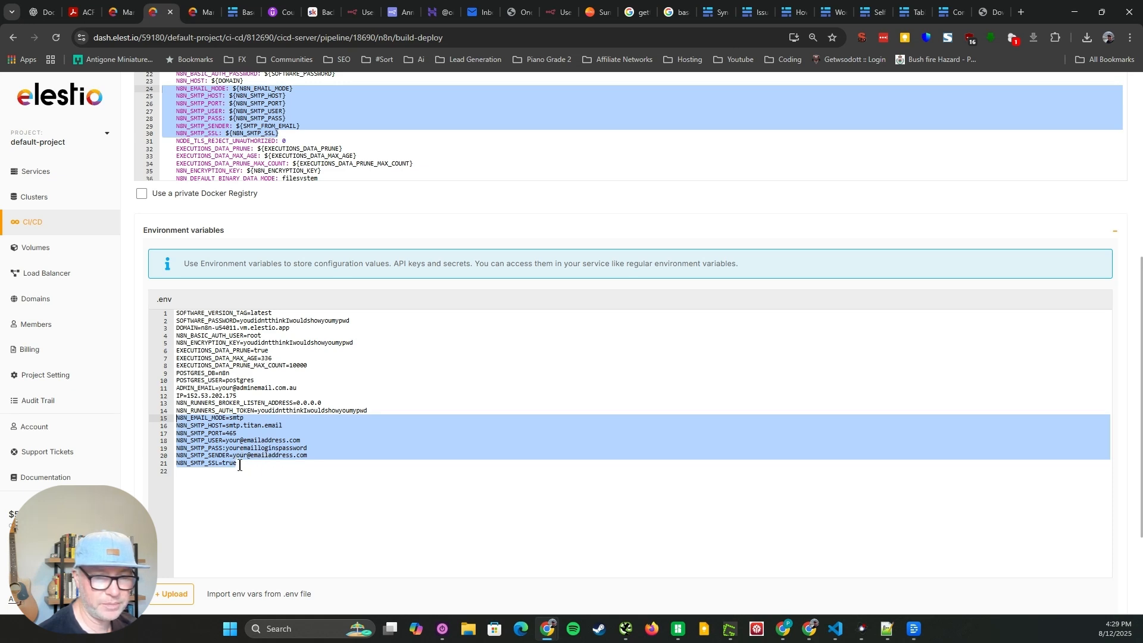
click(229, 427)
click(231, 433)
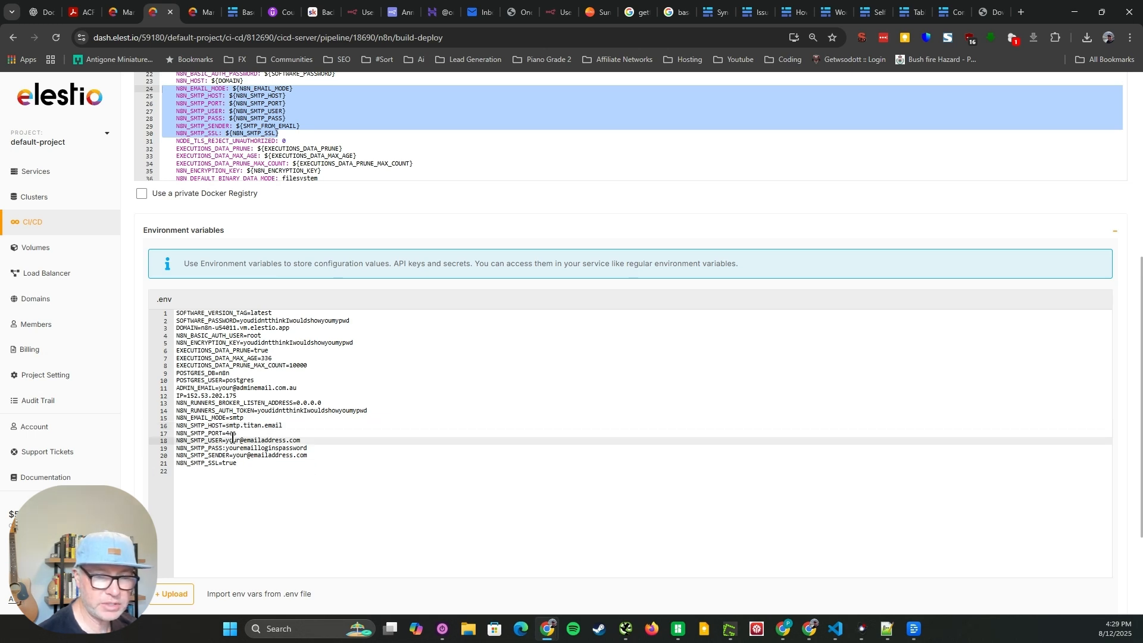
double_click(231, 433)
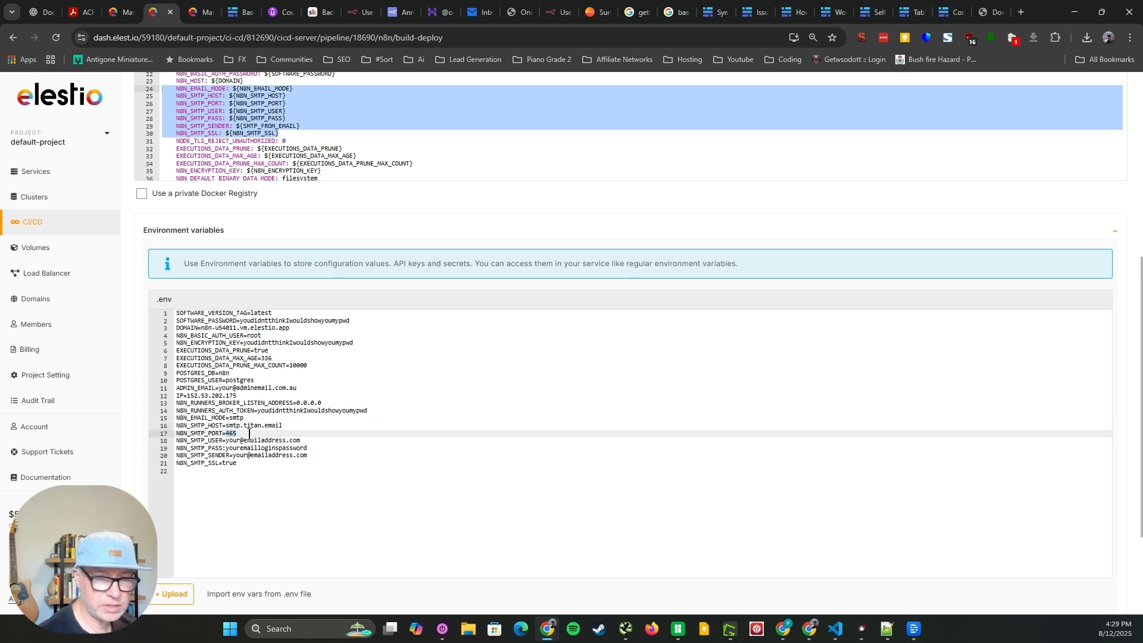
click(245, 426)
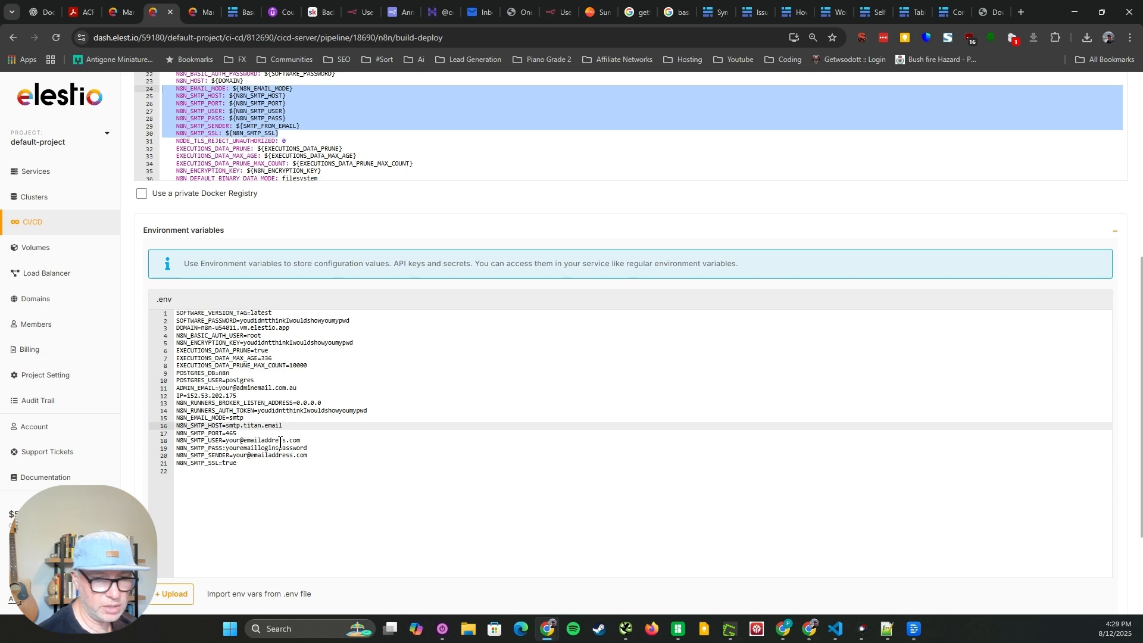
double_click(290, 426)
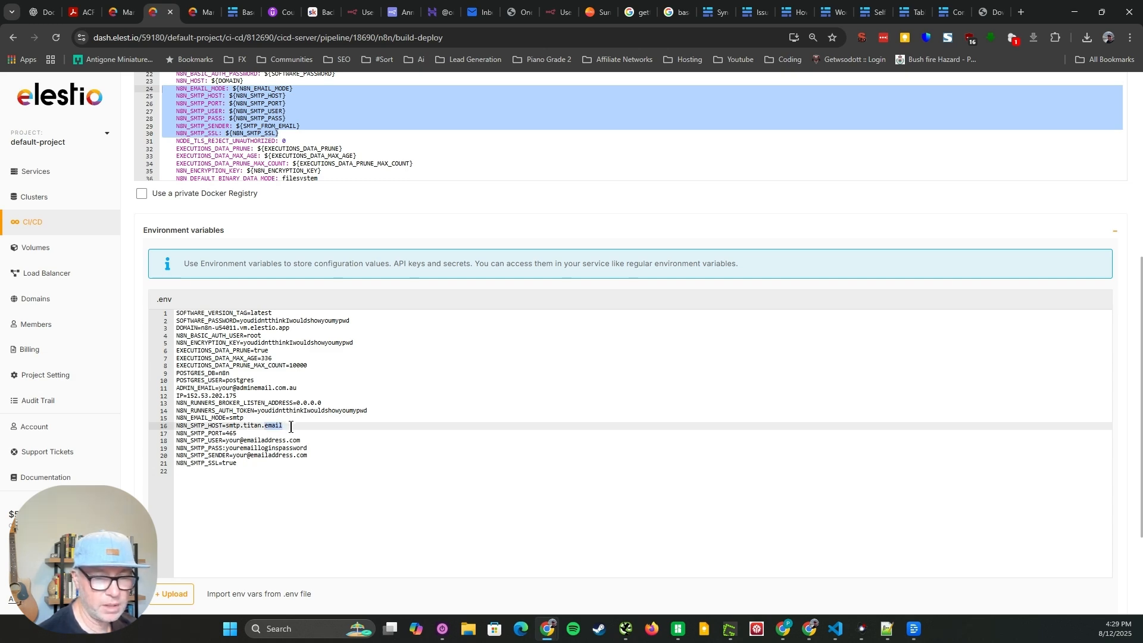
scroll(237, 282, up, 4)
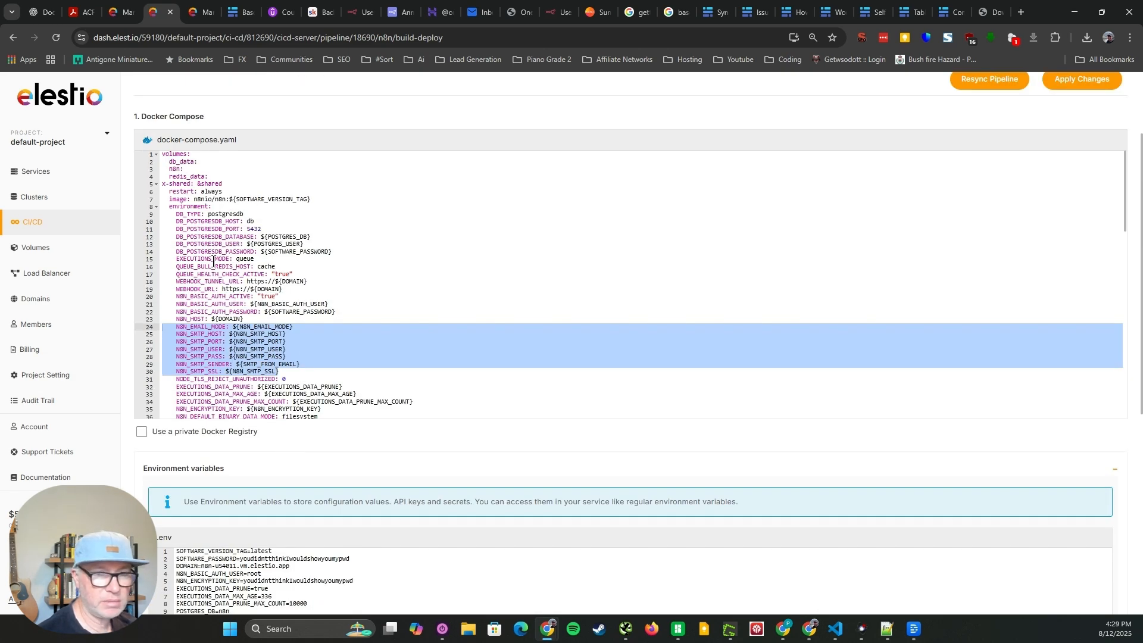
scroll(784, 221, up, 2)
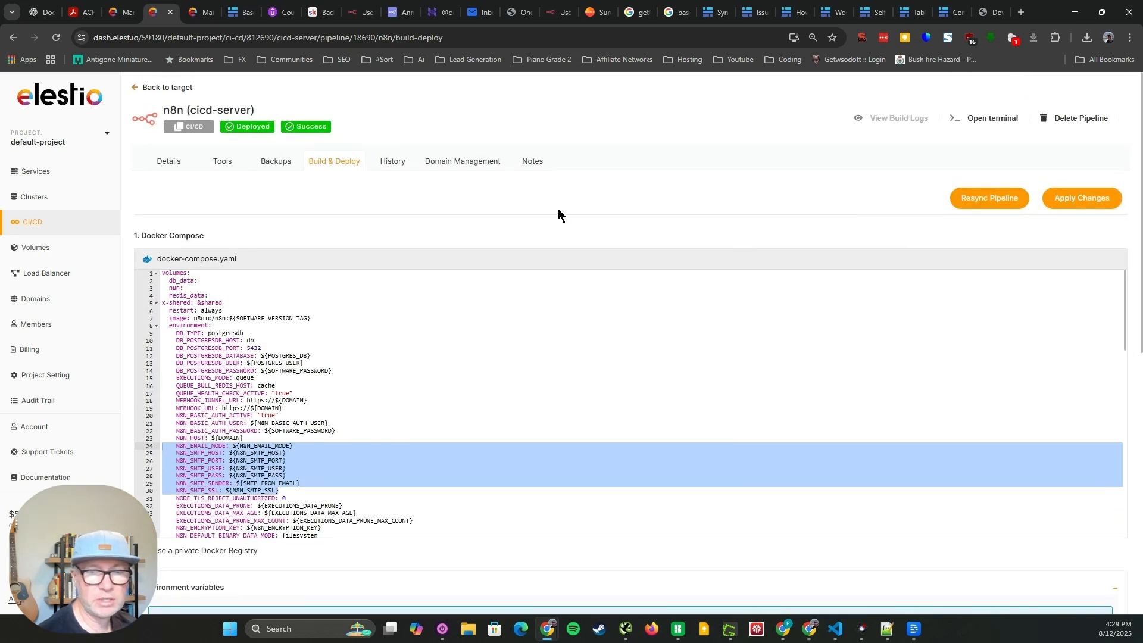